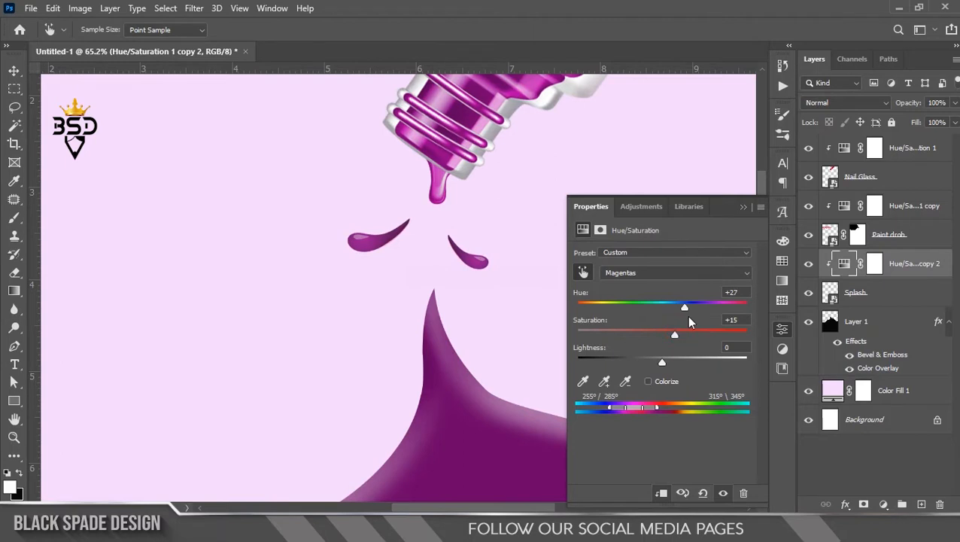
# Select Layer 1, the purple wave shape, and nudge it slightly upward toward the paint drips.
pyautogui.click(743, 207)
pyautogui.scroll(-5, 488, 207)
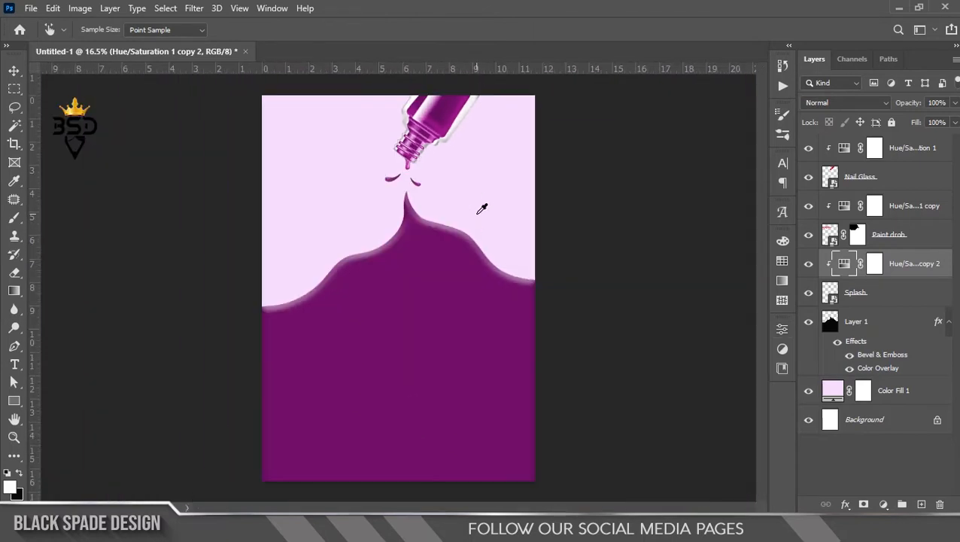
pyautogui.scroll(3, 473, 192)
pyautogui.press('space')
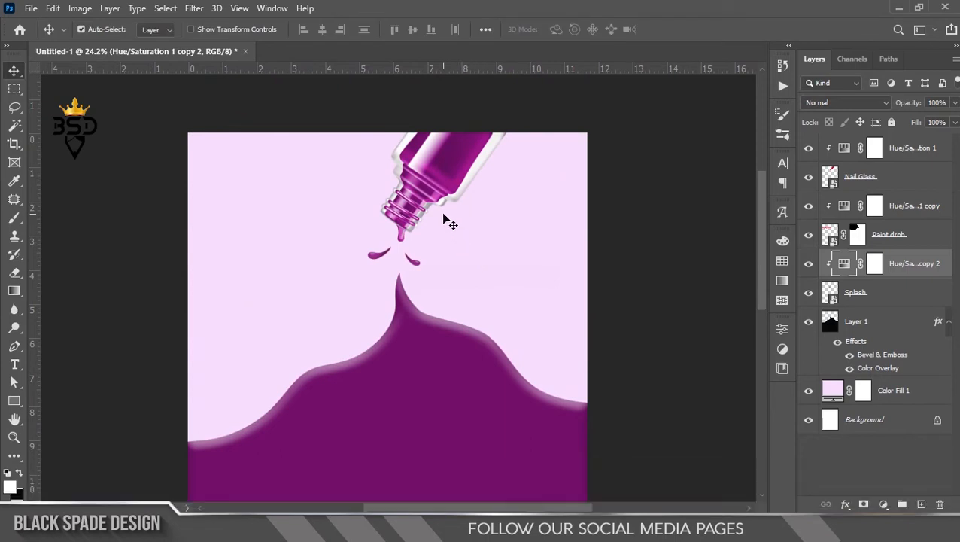
pyautogui.scroll(1, 444, 203)
pyautogui.scroll(-2, 432, 173)
pyautogui.scroll(1, 414, 209)
pyautogui.scroll(1, 414, 209)
pyautogui.rightClick(441, 349)
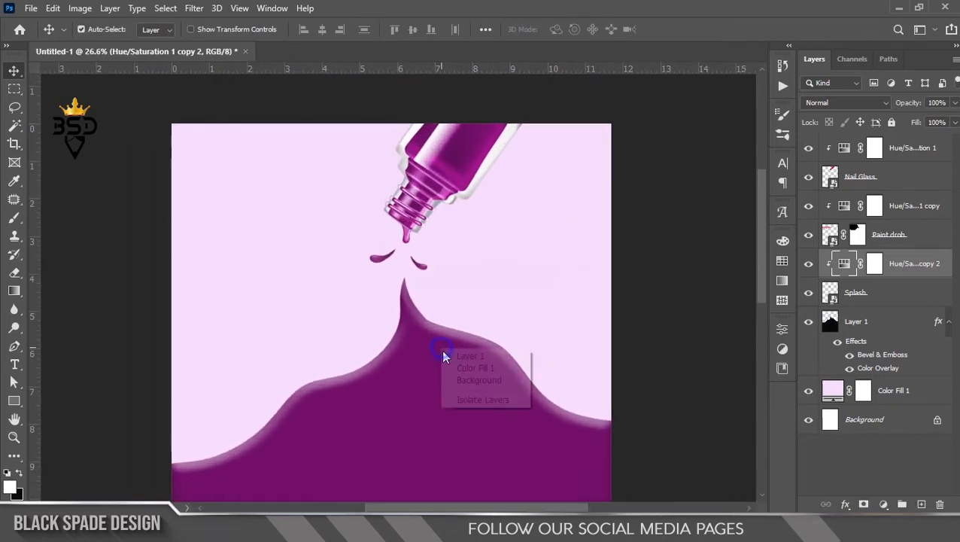
pyautogui.click(455, 357)
pyautogui.press('Up')
pyautogui.press('Up')
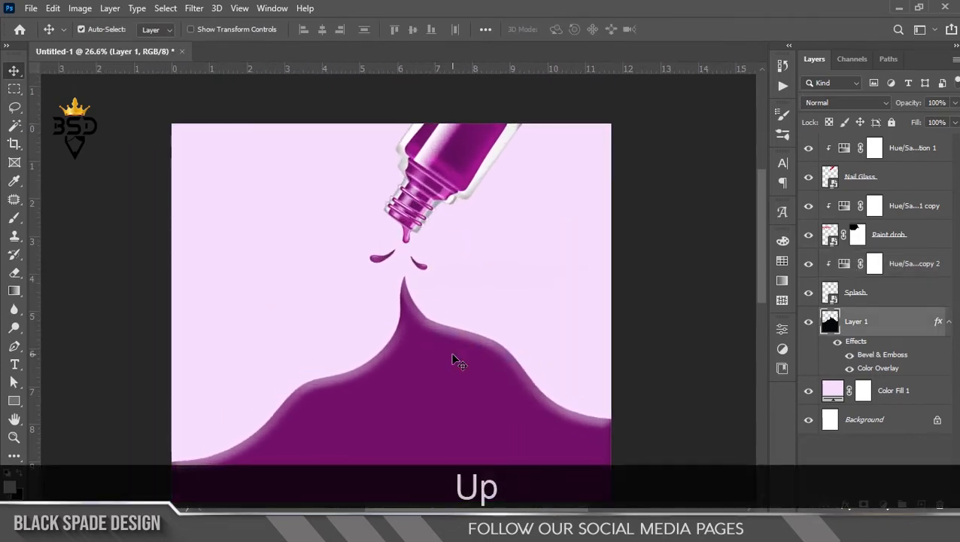
# Scale the purple wave shape to 105.69% and nudge it down so it extends past the canvas edges.
pyautogui.scroll(-8, 454, 360)
pyautogui.hotkey('ctrl', 't')
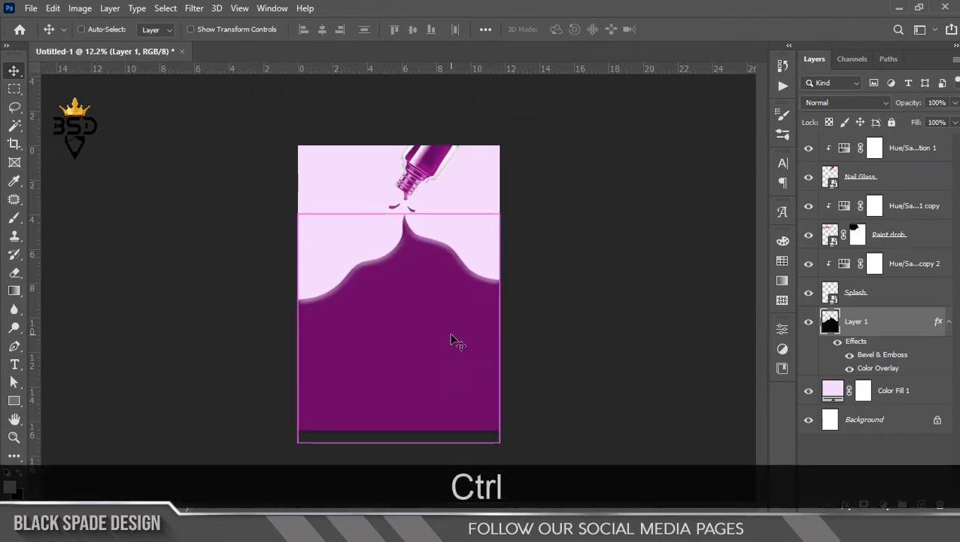
pyautogui.moveTo(501, 440); pyautogui.dragTo(516, 444)
pyautogui.scroll(2, 452, 300)
pyautogui.press('Down')
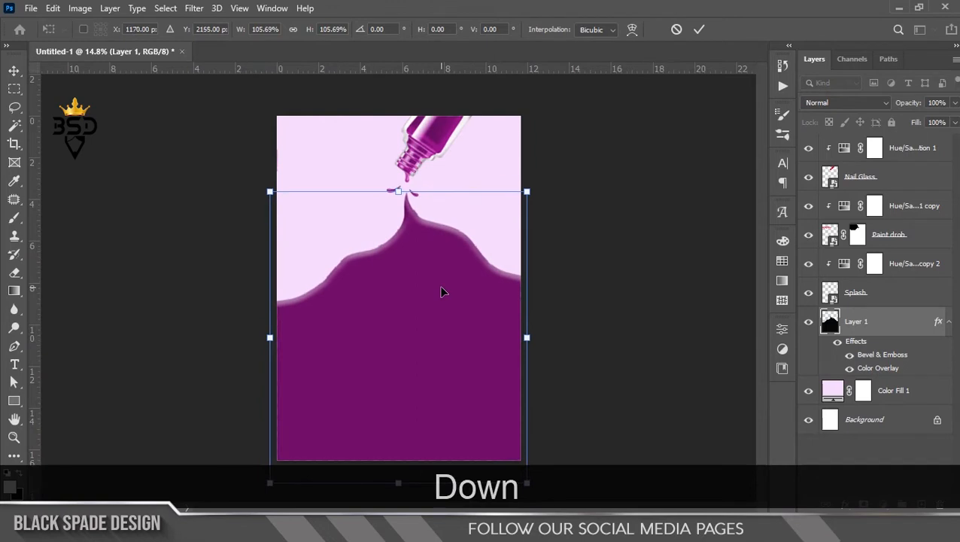
pyautogui.press('Down')
pyautogui.press('Return')
# Bring the Color Clouds artwork in above Color Fill 1 and enlarge it to cover the pale background behind the bottle.
pyautogui.scroll(2, 433, 309)
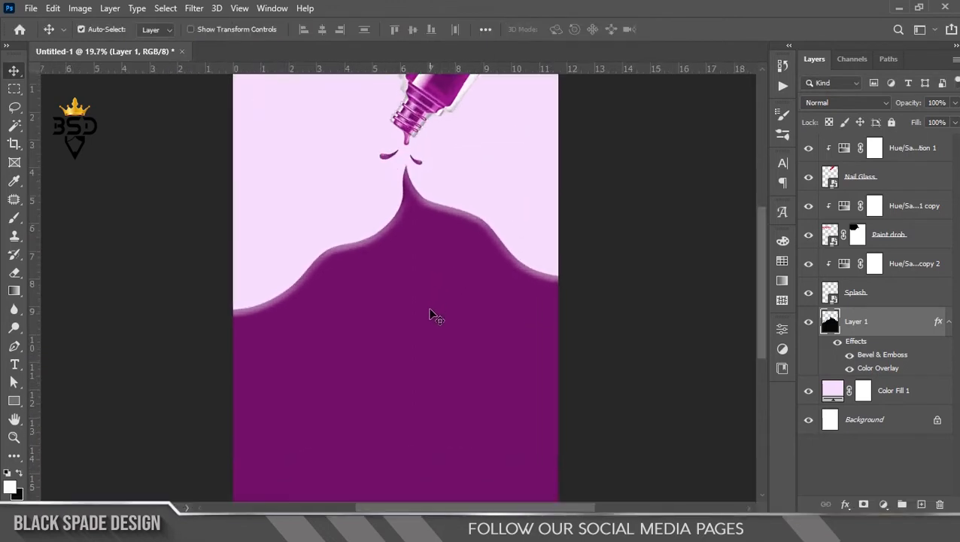
pyautogui.scroll(1, 433, 316)
pyautogui.press('space')
pyautogui.scroll(-3, 407, 303)
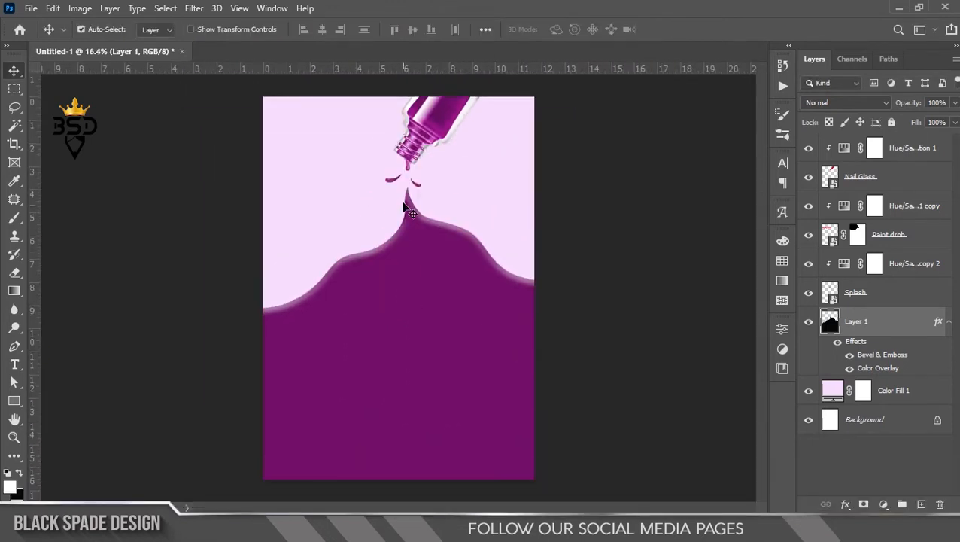
pyautogui.press('space')
pyautogui.scroll(3, 407, 208)
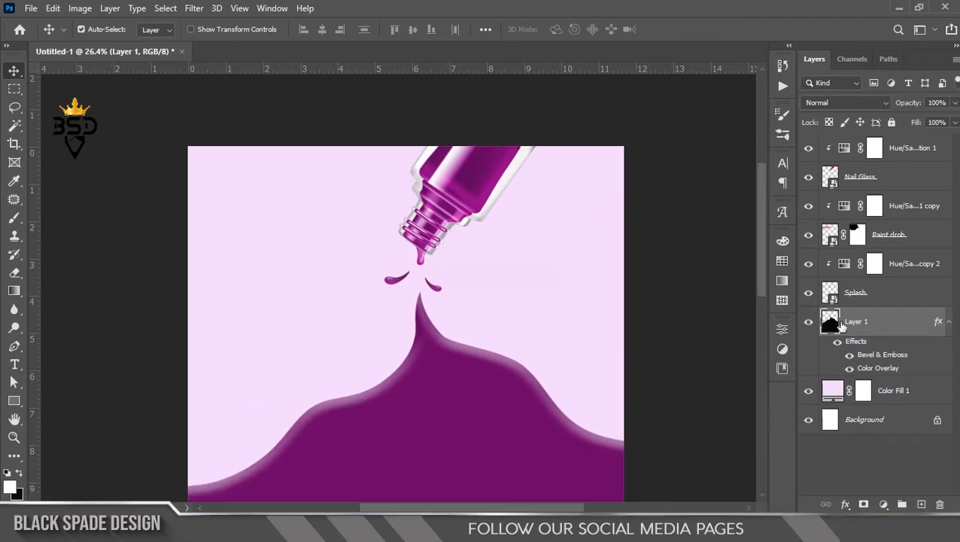
pyautogui.click(910, 390)
pyautogui.click(379, 526)
pyautogui.click(180, 177)
pyautogui.moveTo(166, 220); pyautogui.dragTo(440, 311)
pyautogui.moveTo(495, 239); pyautogui.dragTo(625, 151)
pyautogui.moveTo(564, 241); pyautogui.dragTo(563, 249)
pyautogui.press('Return')
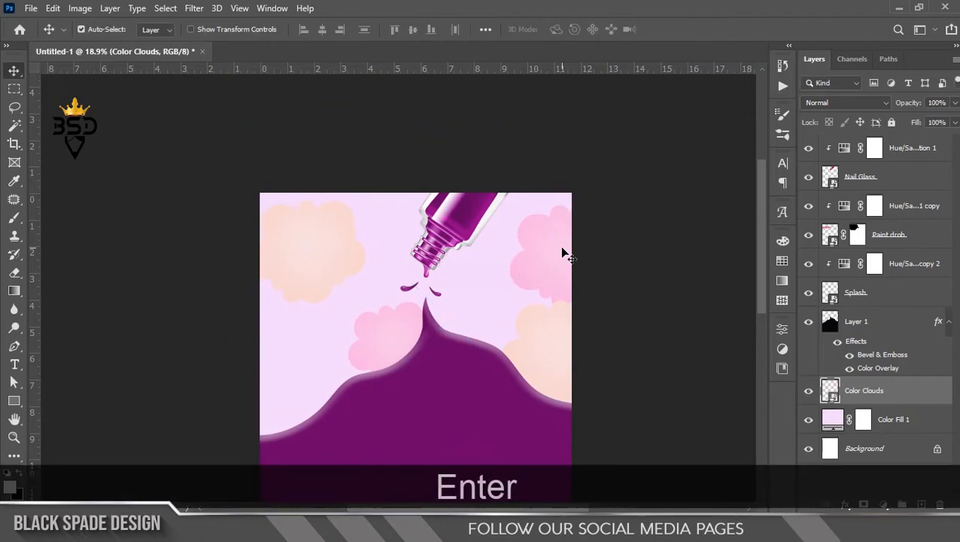
# Duplicate Color Clouds above Layer 1, then flip, rotate and scale the copy to about 237% across the lower purple area.
pyautogui.scroll(-3, 560, 246)
pyautogui.moveTo(873, 399); pyautogui.dragTo(862, 315)
pyautogui.hotkey('ctrl', 't')
pyautogui.moveTo(526, 234); pyautogui.dragTo(503, 435)
pyautogui.scroll(1, 502, 418)
pyautogui.moveTo(501, 416); pyautogui.dragTo(400, 373)
pyautogui.rightClick(400, 372)
pyautogui.click(437, 347)
pyautogui.moveTo(428, 317); pyautogui.dragTo(523, 348)
pyautogui.moveTo(629, 341); pyautogui.dragTo(553, 217)
pyautogui.press('Return')
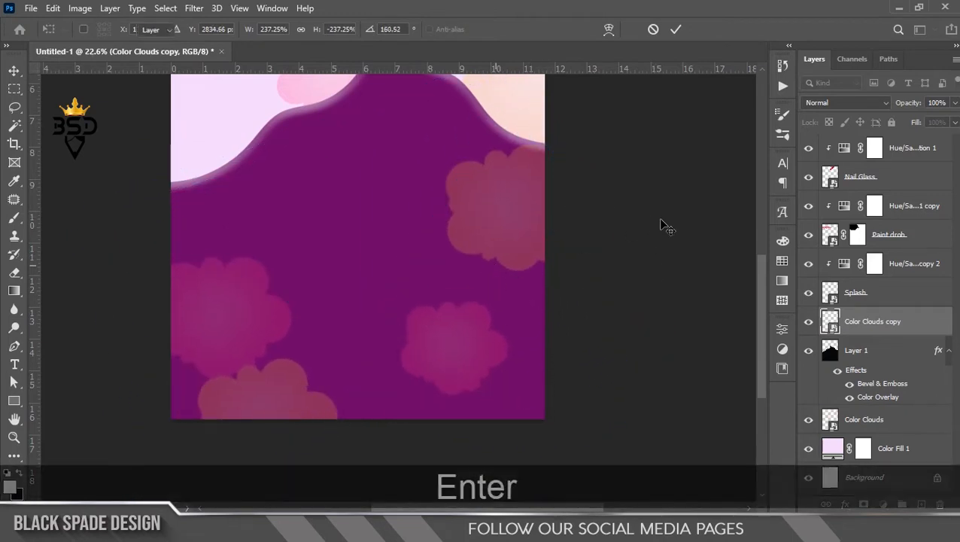
# Set the Color Clouds copy to Overlay blending and lower its opacity.
pyautogui.click(844, 102)
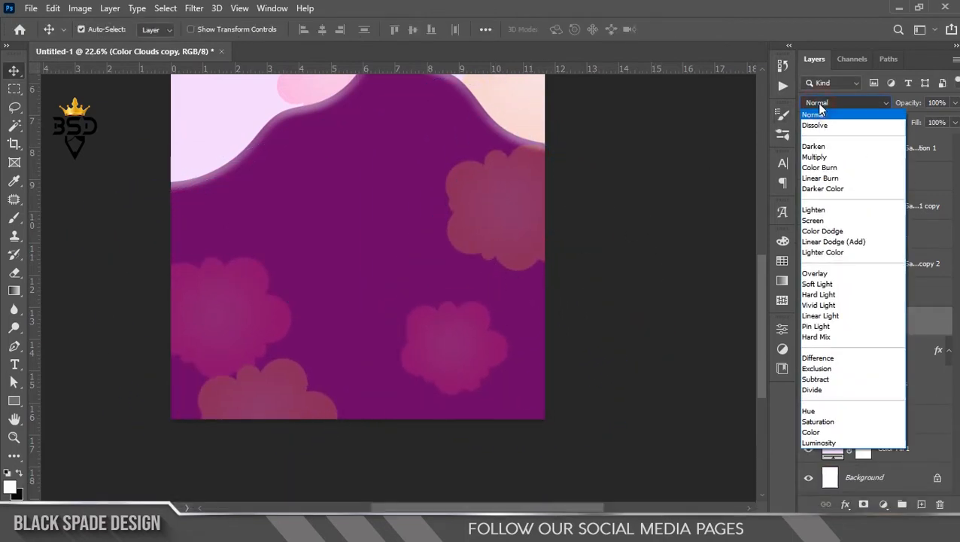
pyautogui.click(827, 273)
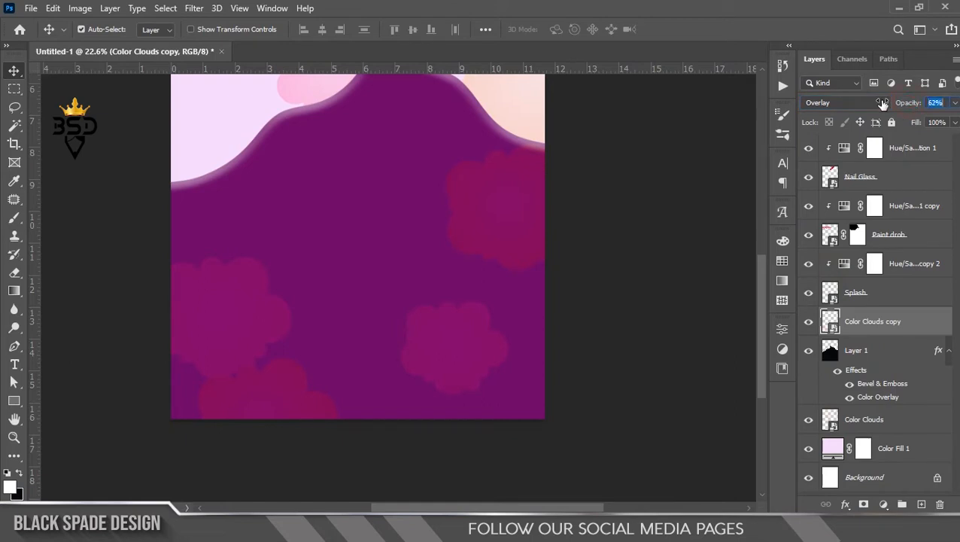
pyautogui.click(630, 255)
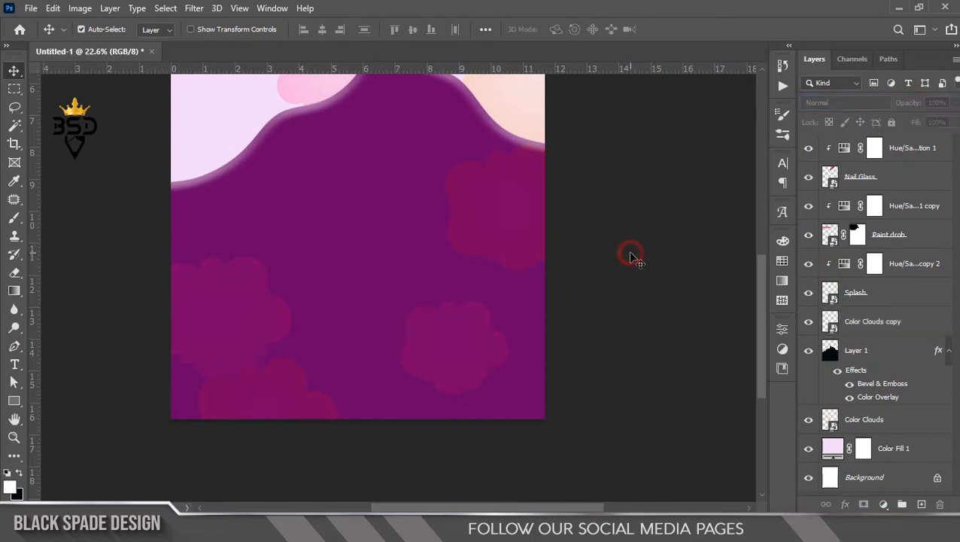
pyautogui.scroll(-4, 631, 256)
pyautogui.scroll(3, 404, 272)
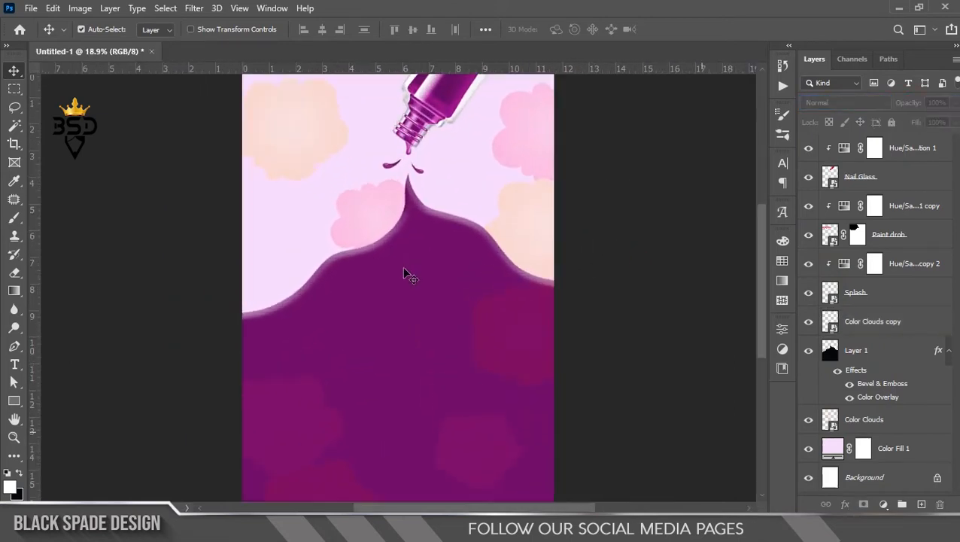
# Add the centered text "HOLI" on the purple area, above the topmost Hue/Saturation layer.
pyautogui.click(915, 149)
pyautogui.scroll(1, 444, 301)
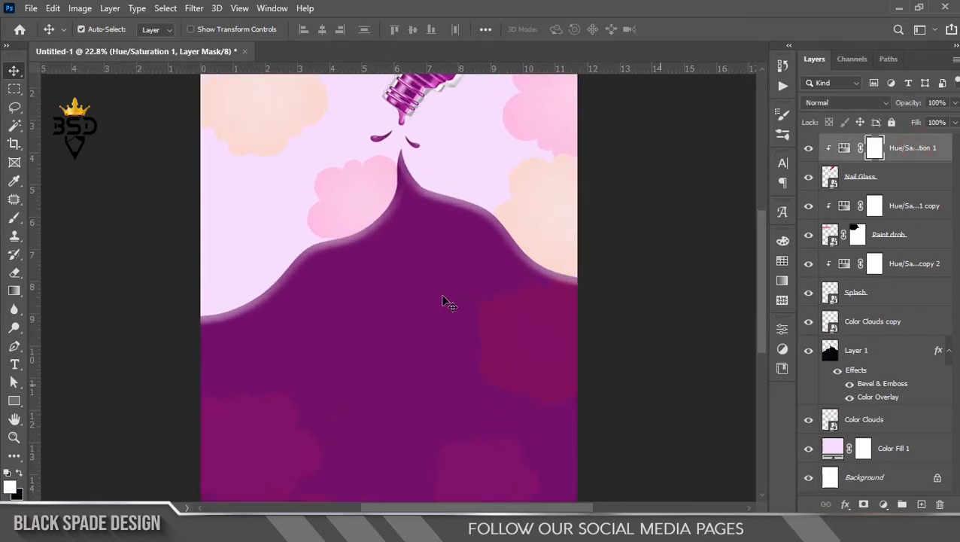
pyautogui.press('t')
pyautogui.click(411, 306)
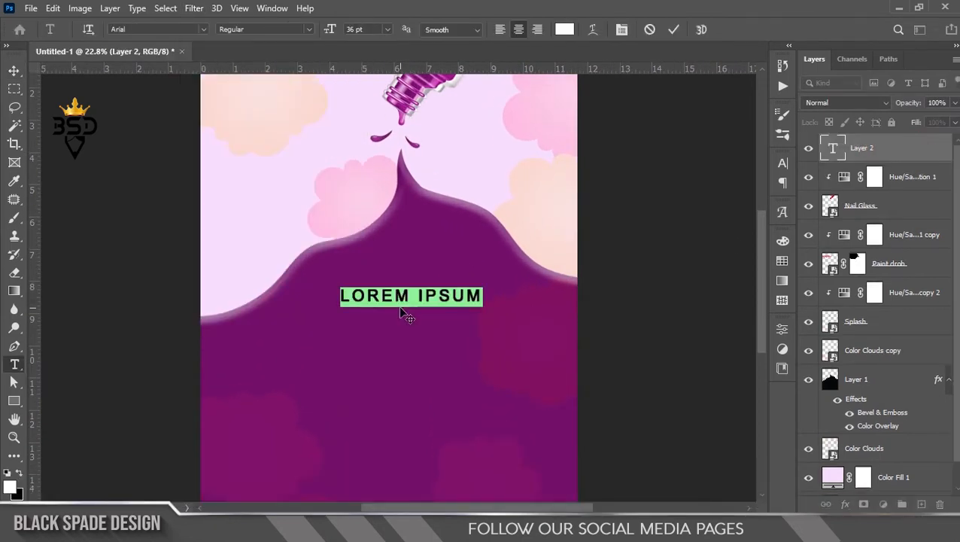
pyautogui.write('HOLI')
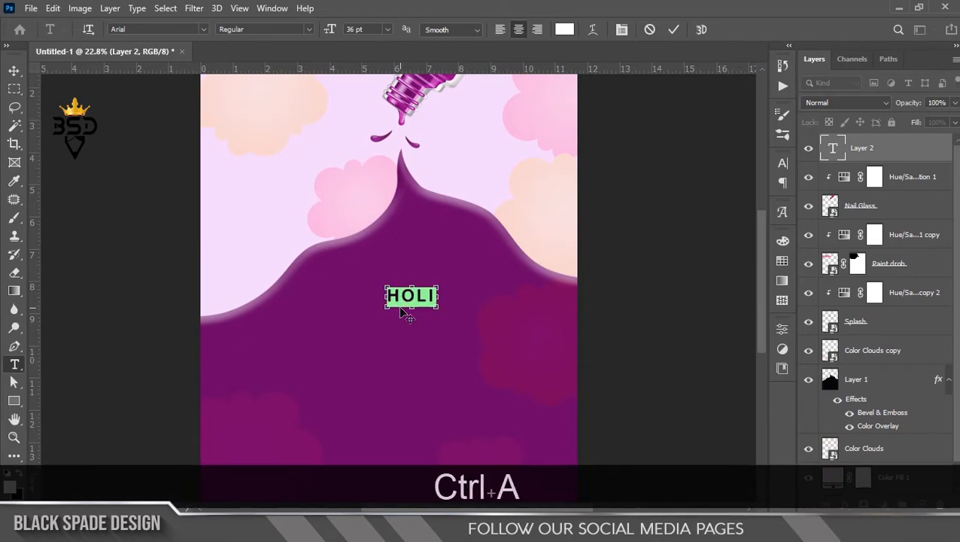
# Format the HOLI text in Bebas Neue with faux bold off and tracking 0.
pyautogui.click(622, 30)
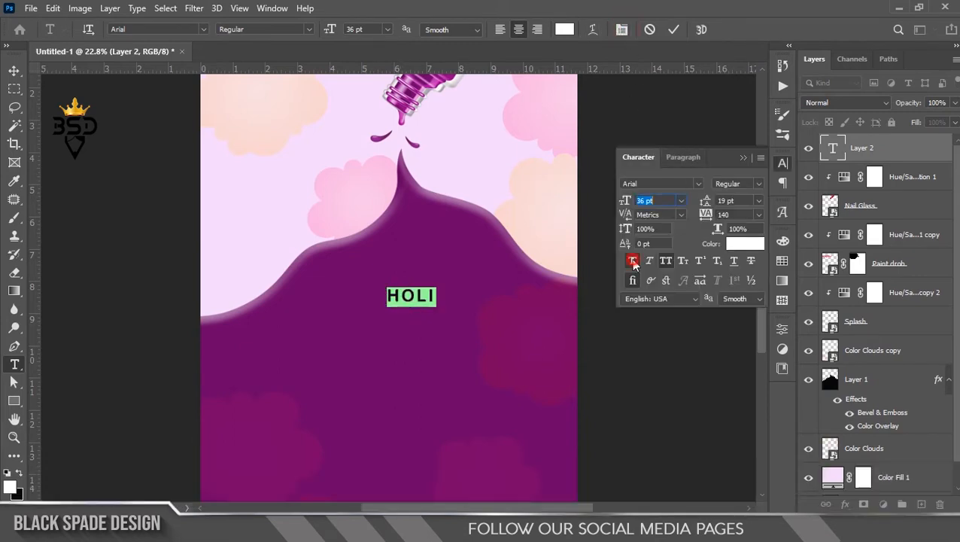
pyautogui.click(759, 214)
pyautogui.click(742, 298)
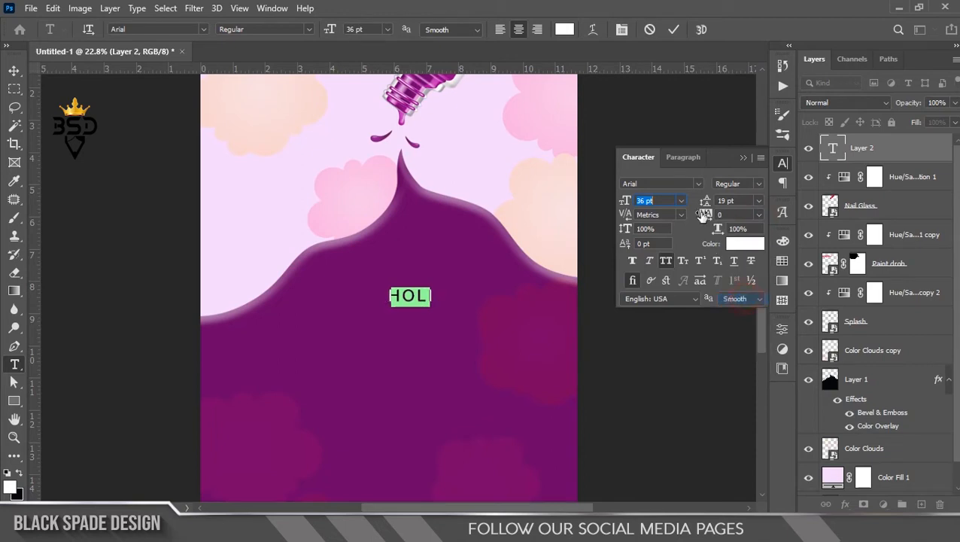
pyautogui.click(699, 184)
pyautogui.click(669, 220)
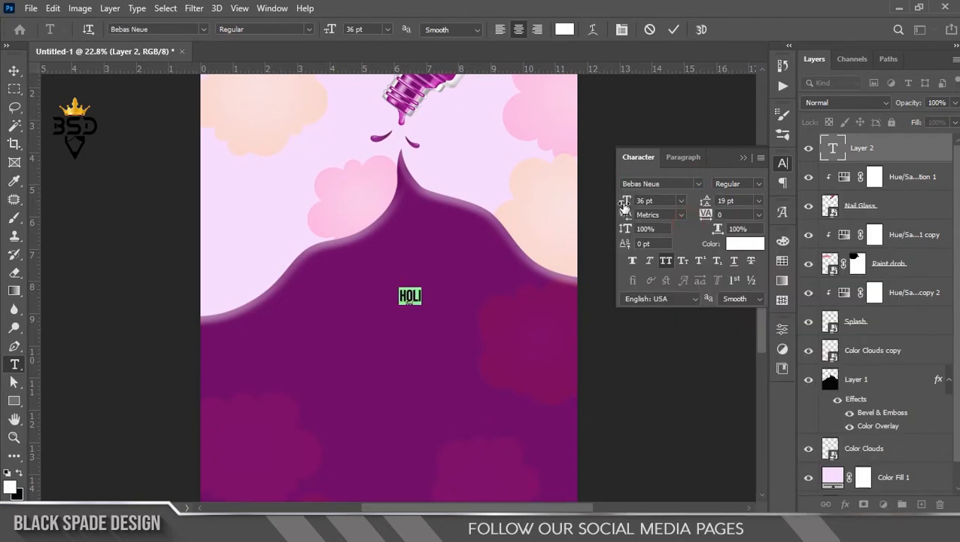
# Set the HOLI text to 286 pt with a vertical scale of 90%.
pyautogui.moveTo(668, 205); pyautogui.dragTo(779, 209)
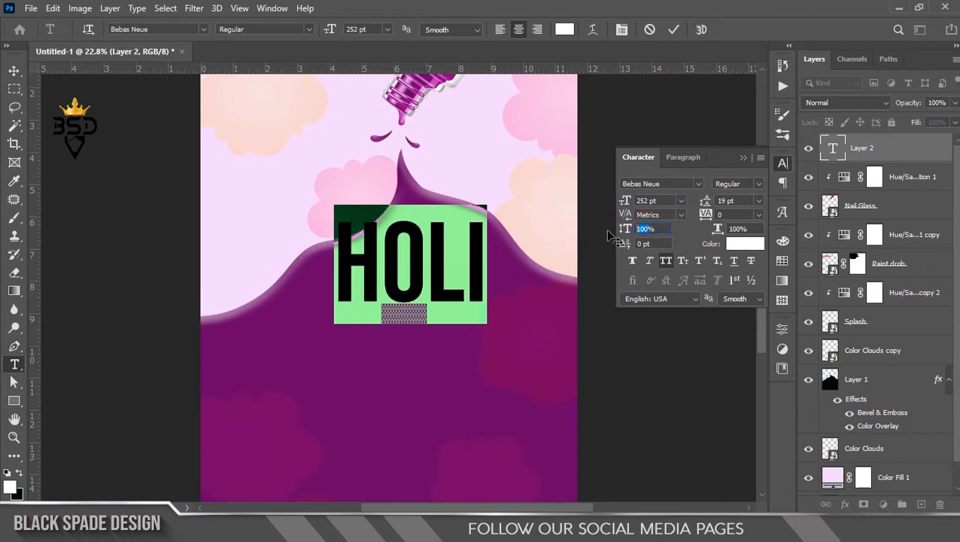
pyautogui.write('90')
pyautogui.press('Return')
pyautogui.moveTo(624, 201); pyautogui.dragTo(645, 205)
pyautogui.click(674, 29)
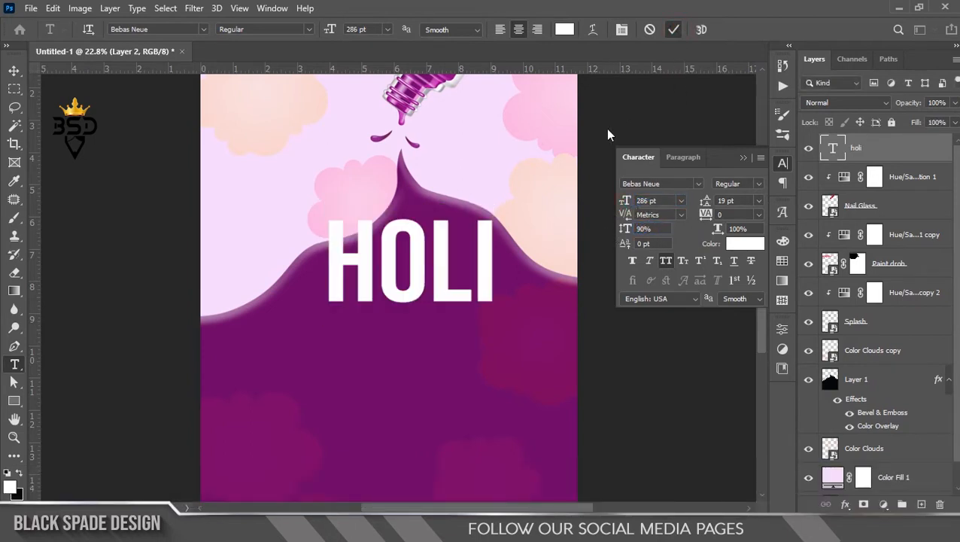
# Move HOLI down onto the purple area and enlarge it to about 326 pt, nudging it into place.
pyautogui.press('v')
pyautogui.moveTo(446, 266); pyautogui.dragTo(431, 323)
pyautogui.scroll(2, 436, 324)
pyautogui.moveTo(435, 332); pyautogui.dragTo(475, 256)
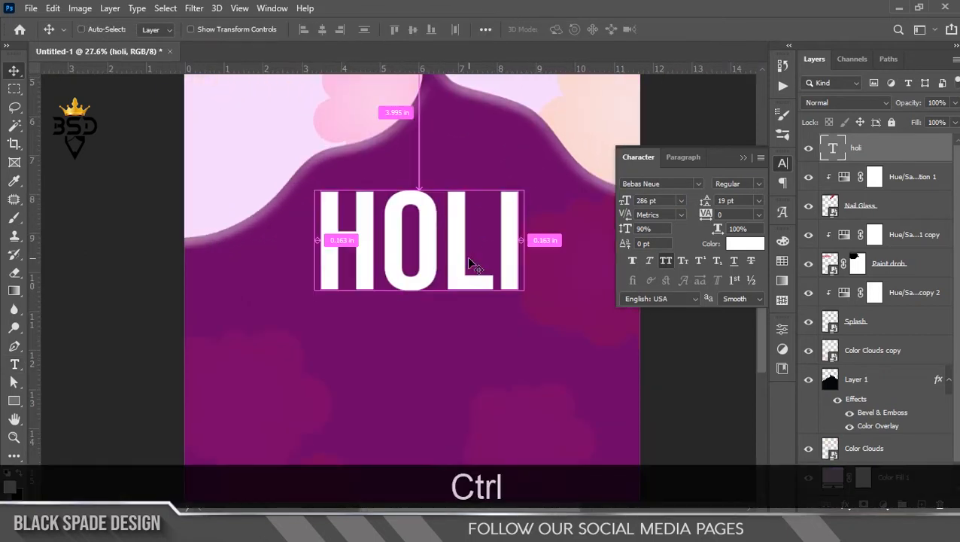
pyautogui.hotkey('ctrl', 't')
pyautogui.moveTo(534, 319); pyautogui.dragTo(545, 325)
pyautogui.press('Return')
pyautogui.scroll(-2, 456, 259)
pyautogui.press('Down')
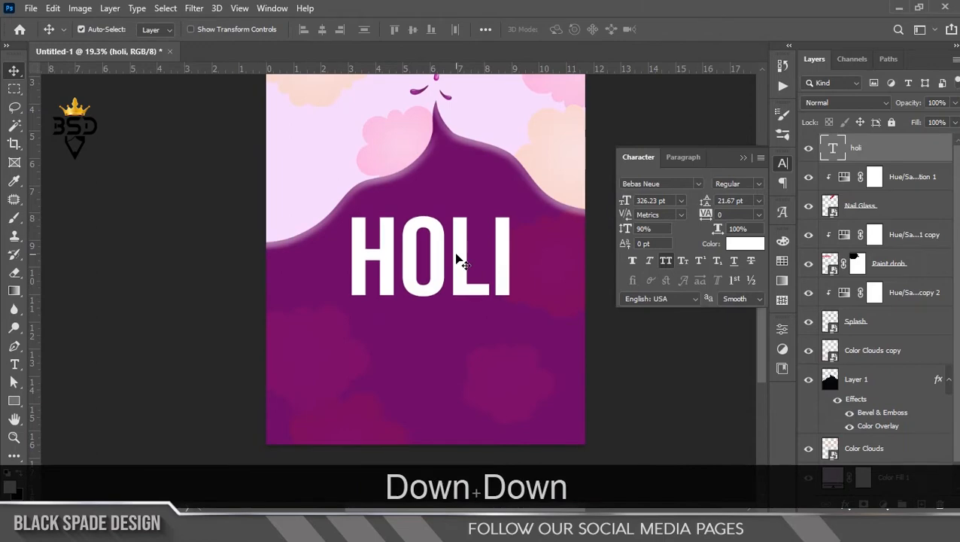
pyautogui.press('Down')
pyautogui.press('Down')
pyautogui.press('Down')
# Apply a drop shadow to HOLI with 28% opacity, 16 px distance and 9 px size.
pyautogui.scroll(2, 455, 253)
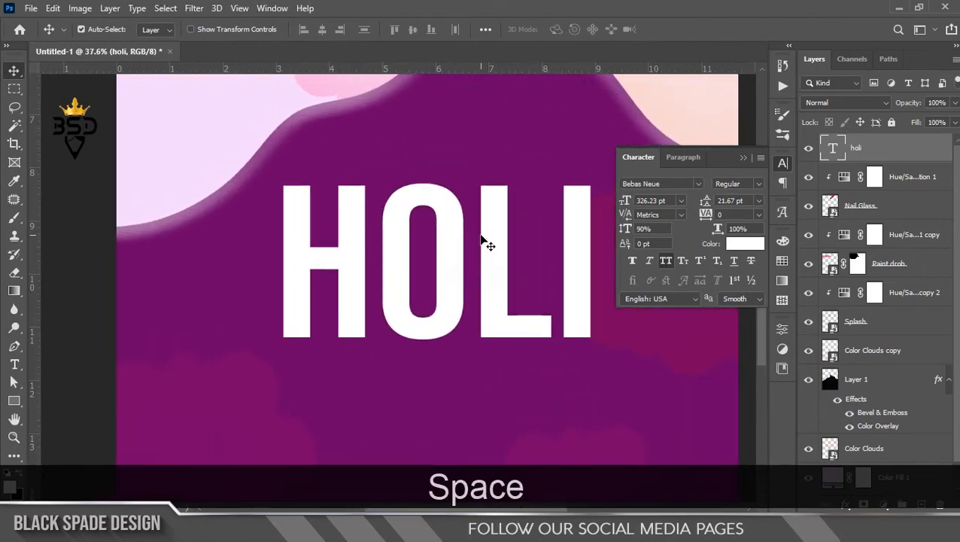
pyautogui.click(846, 505)
pyautogui.click(870, 499)
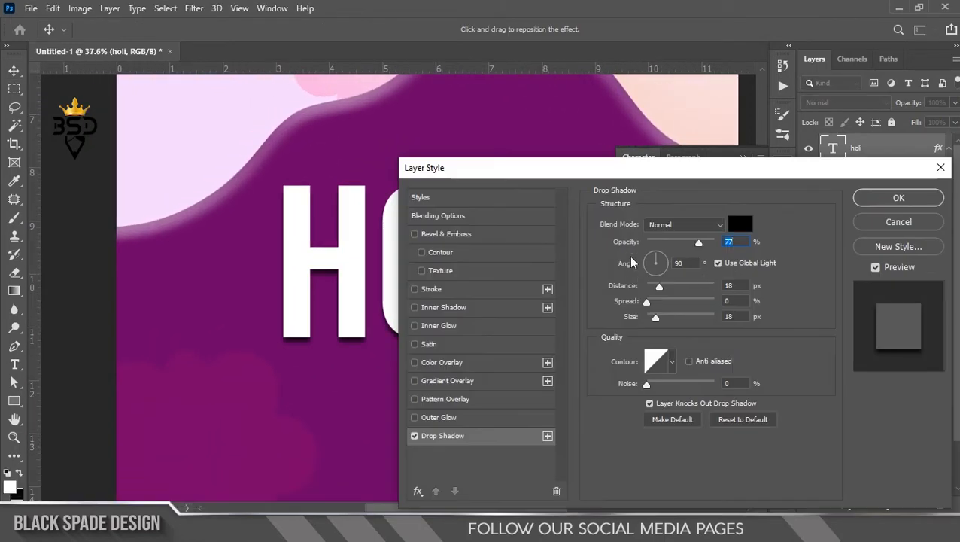
pyautogui.moveTo(634, 167); pyautogui.dragTo(753, 167)
pyautogui.moveTo(780, 286); pyautogui.dragTo(773, 317)
pyautogui.moveTo(818, 243); pyautogui.dragTo(786, 243)
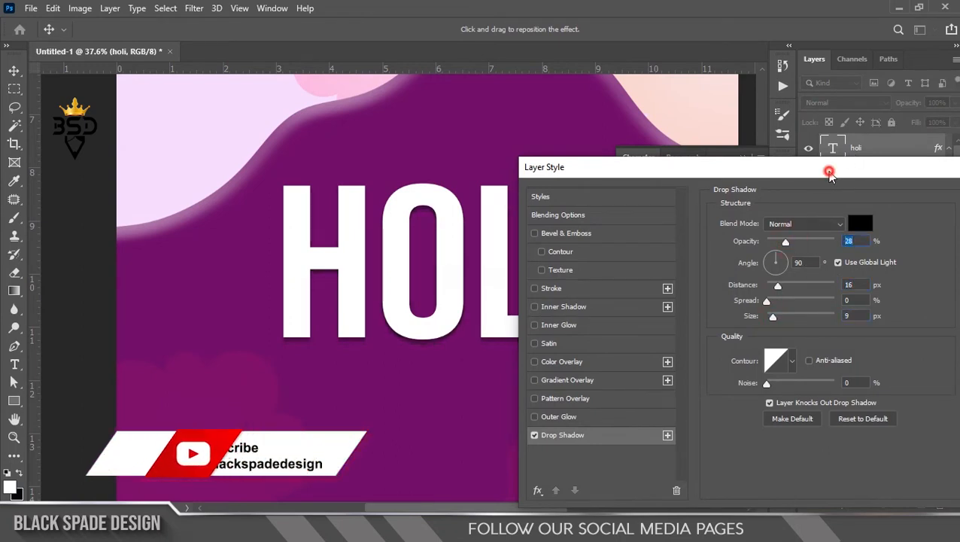
pyautogui.moveTo(829, 168); pyautogui.dragTo(682, 174)
pyautogui.click(845, 204)
# Add the text "celebration" above HOLI at 143 pt in the Athletic Outfit font.
pyautogui.press('t')
pyautogui.click(495, 105)
pyautogui.write('CELEBRATION')
pyautogui.hotkey('ctrl', 'a')
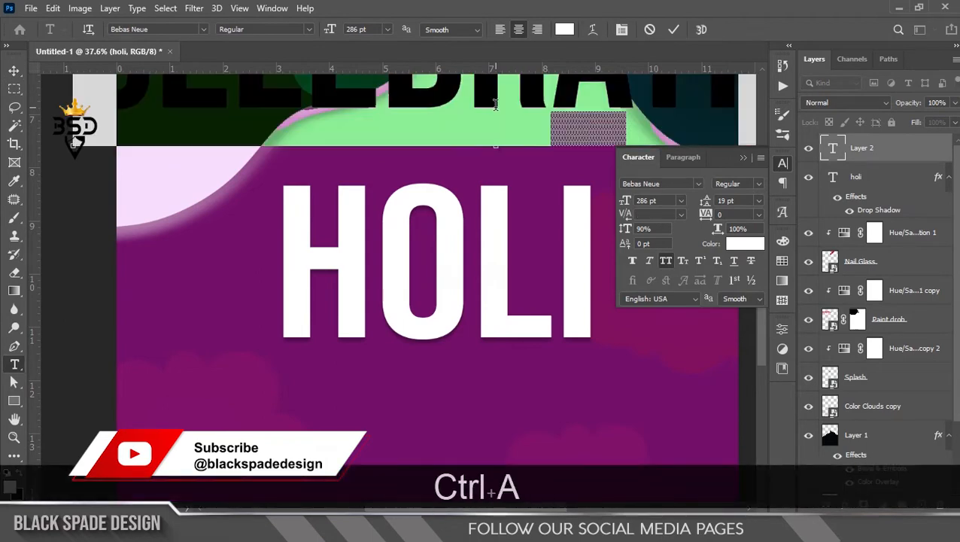
pyautogui.moveTo(599, 204); pyautogui.dragTo(560, 205)
pyautogui.click(698, 183)
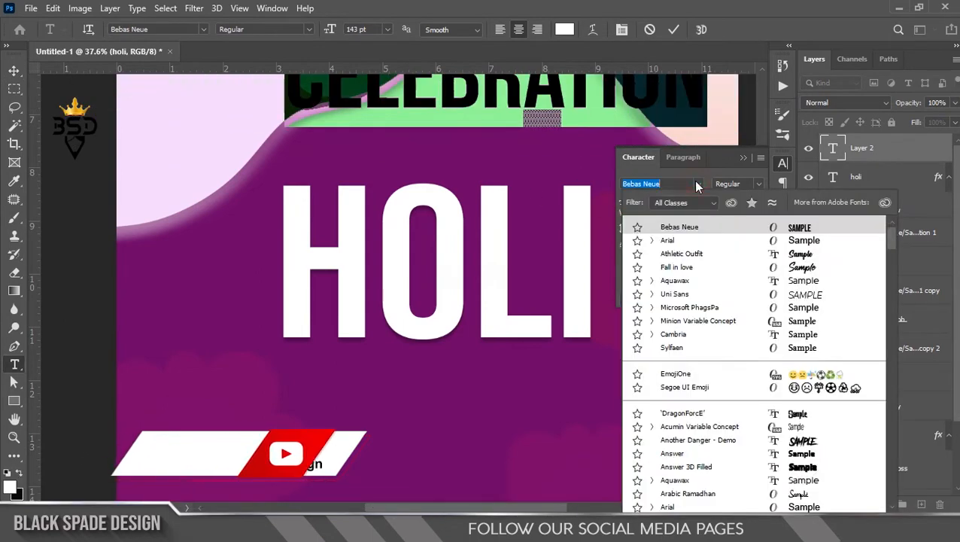
pyautogui.click(698, 253)
pyautogui.click(674, 29)
# Move the script text over the middle of HOLI and capitalize its first letter to read "Celebration".
pyautogui.press('v')
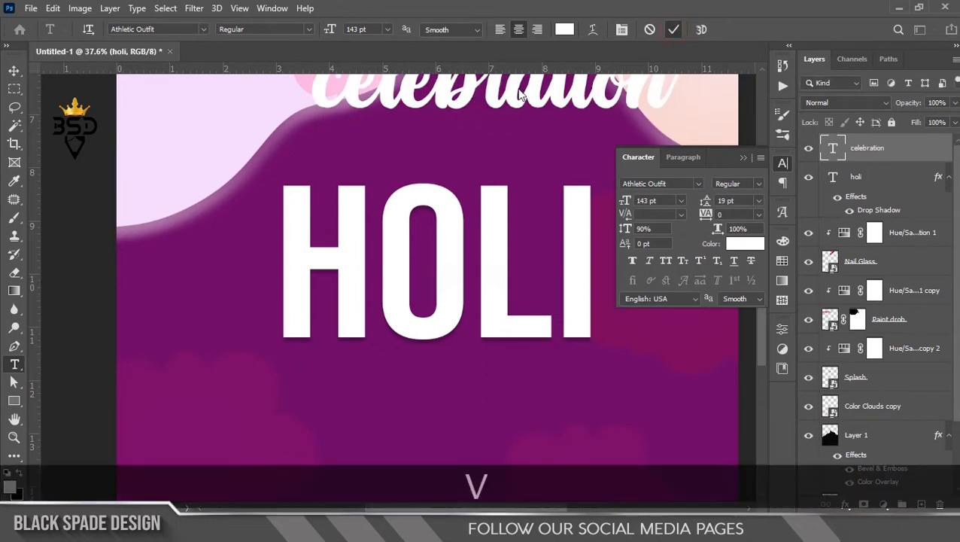
pyautogui.moveTo(523, 92); pyautogui.dragTo(482, 256)
pyautogui.click(833, 149)
pyautogui.doubleClick(832, 150)
pyautogui.click(674, 29)
pyautogui.press('t')
pyautogui.moveTo(313, 259); pyautogui.dragTo(280, 257)
pyautogui.write('C')
pyautogui.click(674, 29)
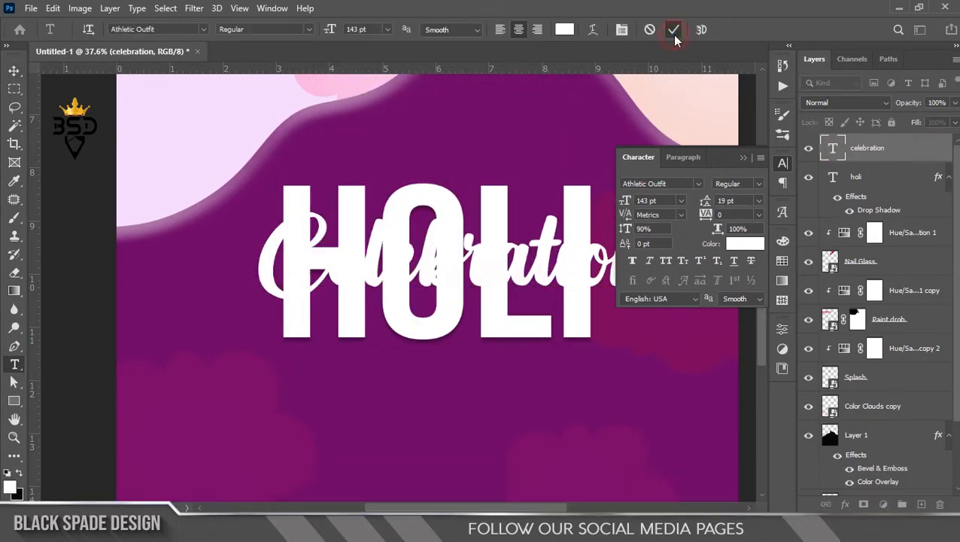
# Recolor the Celebration text with the dark purple sampled from the artwork.
pyautogui.press('v')
pyautogui.click(833, 149)
pyautogui.doubleClick(832, 149)
pyautogui.click(564, 29)
pyautogui.click(212, 264)
pyautogui.click(869, 98)
pyautogui.click(674, 29)
pyautogui.press('v')
# Apply a white stroke and a drop shadow to the Celebration text.
pyautogui.click(845, 503)
pyautogui.click(867, 389)
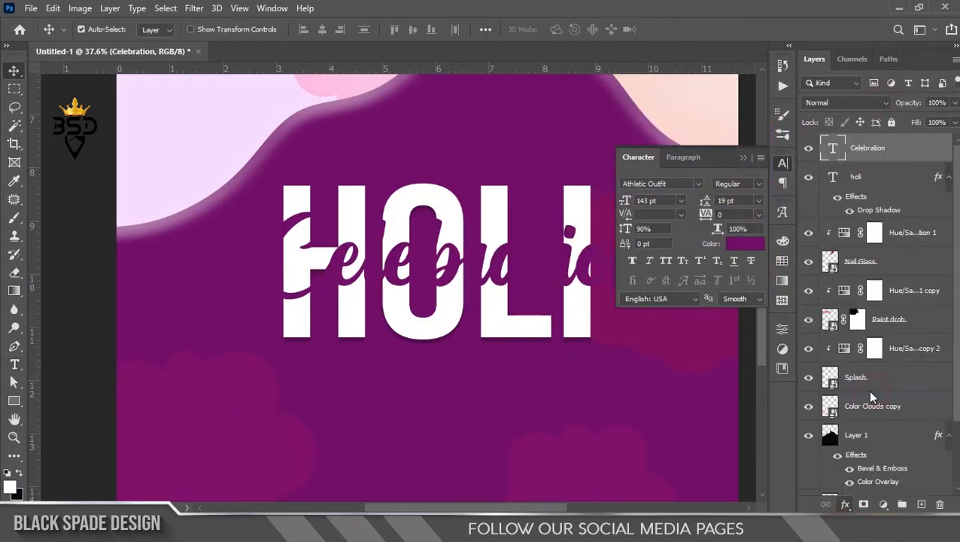
pyautogui.moveTo(638, 167)
pyautogui.mouseDown()
pyautogui.moveTo(786, 233)
pyautogui.moveTo(755, 256)
pyautogui.moveTo(783, 283)
pyautogui.moveTo(801, 283)
pyautogui.mouseUp()
pyautogui.click(760, 290)
pyautogui.click(546, 474)
pyautogui.moveTo(862, 208); pyautogui.dragTo(686, 208)
pyautogui.click(831, 238)
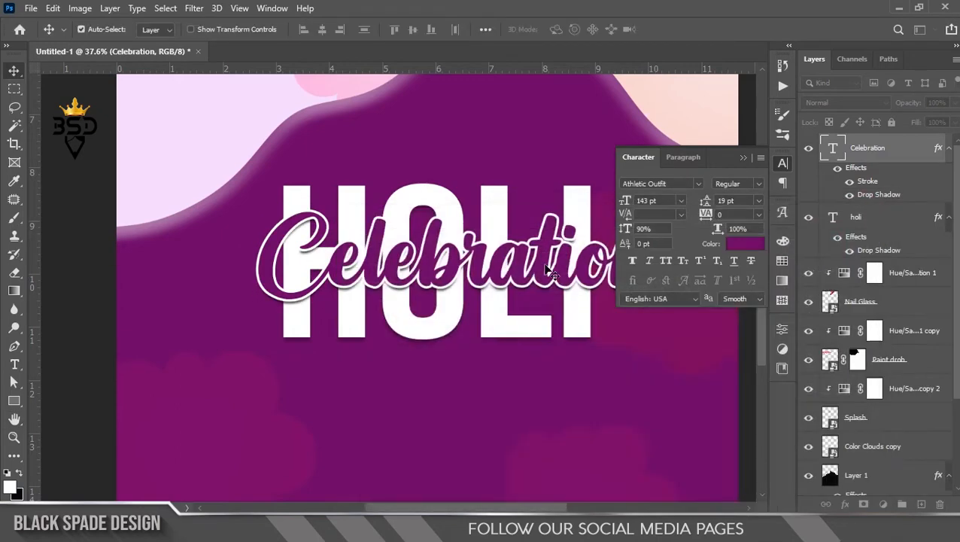
# Scale the Celebration text to about 80% and nudge it across the middle of HOLI to match its width.
pyautogui.scroll(-2, 533, 267)
pyautogui.moveTo(532, 268); pyautogui.dragTo(437, 304)
pyautogui.click(746, 164)
pyautogui.hotkey('ctrl', 't')
pyautogui.moveTo(544, 253); pyautogui.dragTo(446, 301)
pyautogui.press('Right')
pyautogui.press('Right')
pyautogui.press('Right')
pyautogui.press('Right')
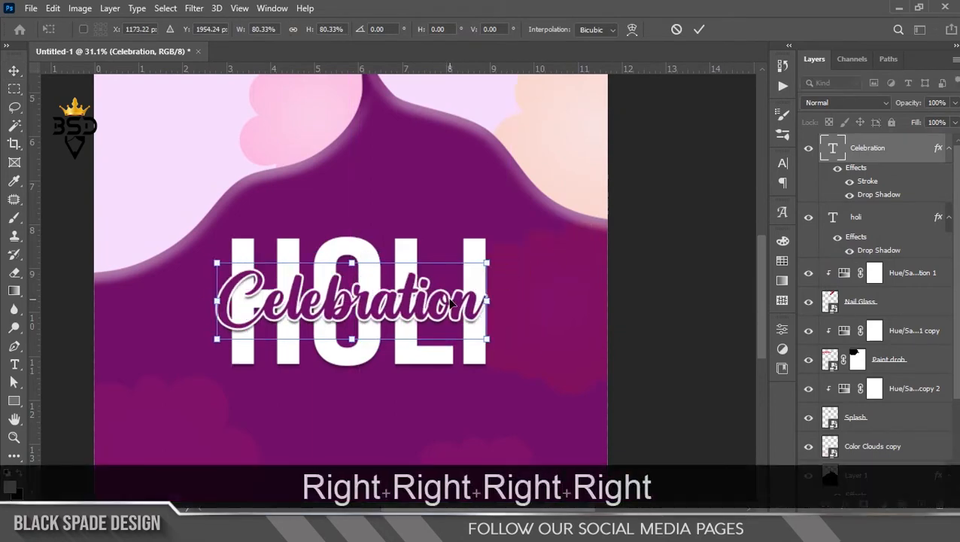
pyautogui.press('Right')
pyautogui.press('Right')
pyautogui.press('Return')
# Enlarge the HOLI and Celebration texts together to about 112% and reposition them on the purple wave.
pyautogui.scroll(-8, 389, 286)
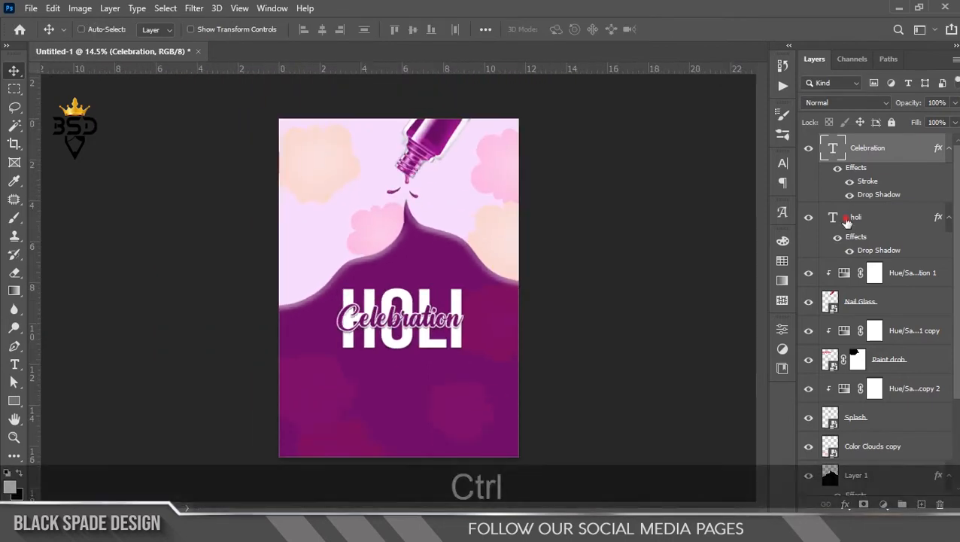
pyautogui.keyDown('ctrl'); pyautogui.click(856, 216); pyautogui.keyUp('ctrl')
pyautogui.scroll(2, 451, 294)
pyautogui.hotkey('ctrl', 't')
pyautogui.moveTo(476, 286); pyautogui.dragTo(485, 286)
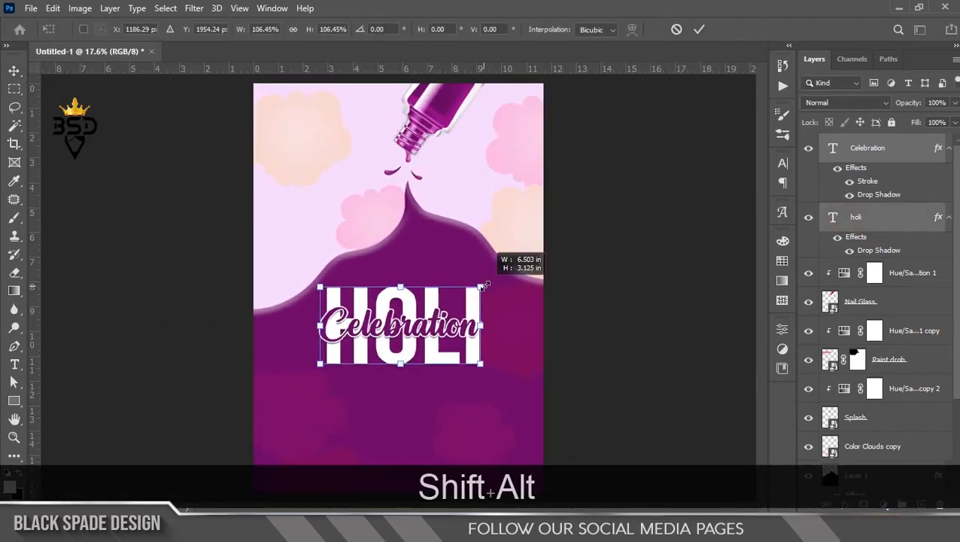
pyautogui.moveTo(500, 362); pyautogui.dragTo(488, 368)
pyautogui.press('Return')
pyautogui.scroll(-3, 463, 337)
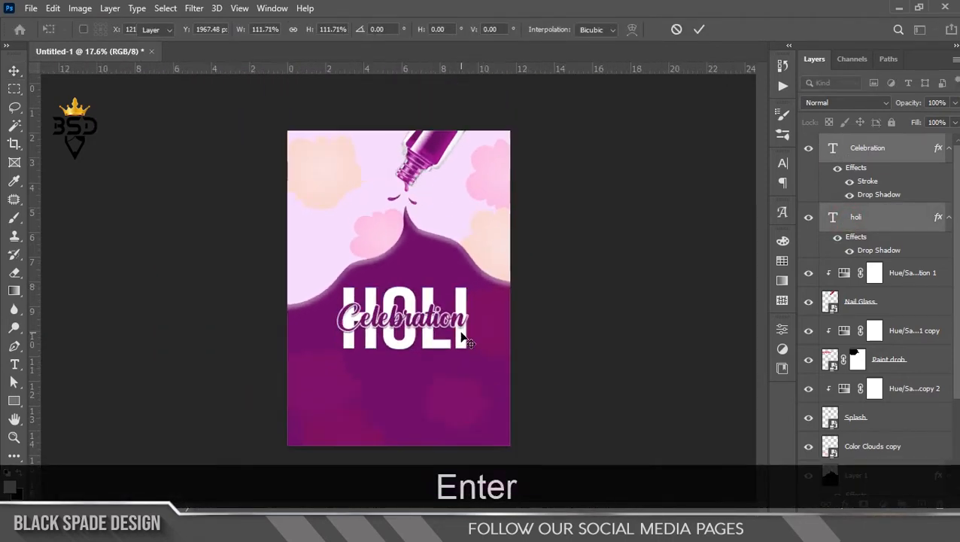
# Add the white (ffffff) text "offer this weekend only" below HOLI.
pyautogui.scroll(4, 437, 337)
pyautogui.moveTo(406, 340); pyautogui.dragTo(428, 234)
pyautogui.scroll(2, 421, 272)
pyautogui.moveTo(419, 271); pyautogui.dragTo(421, 252)
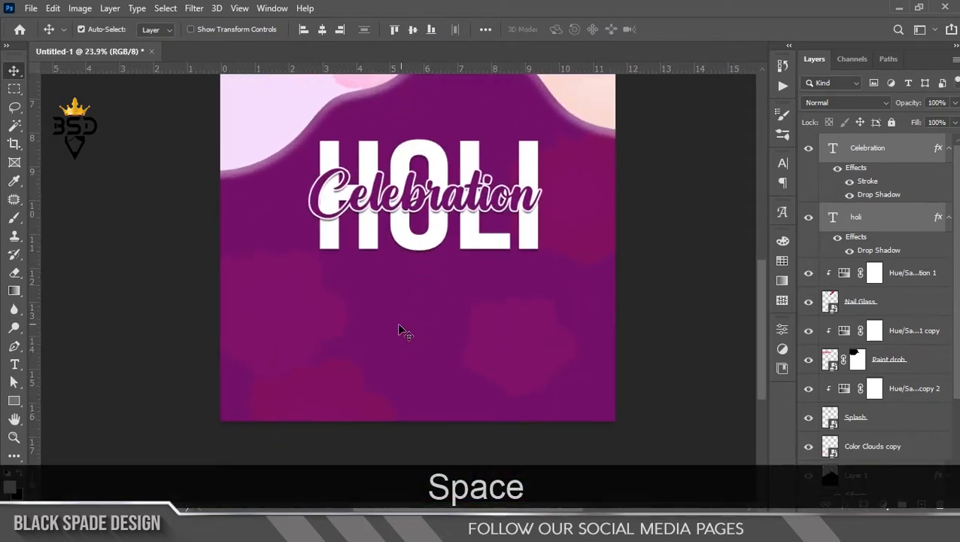
pyautogui.scroll(-1, 950, 252)
pyautogui.scroll(1, 890, 188)
pyautogui.click(889, 148)
pyautogui.press('t')
pyautogui.click(421, 298)
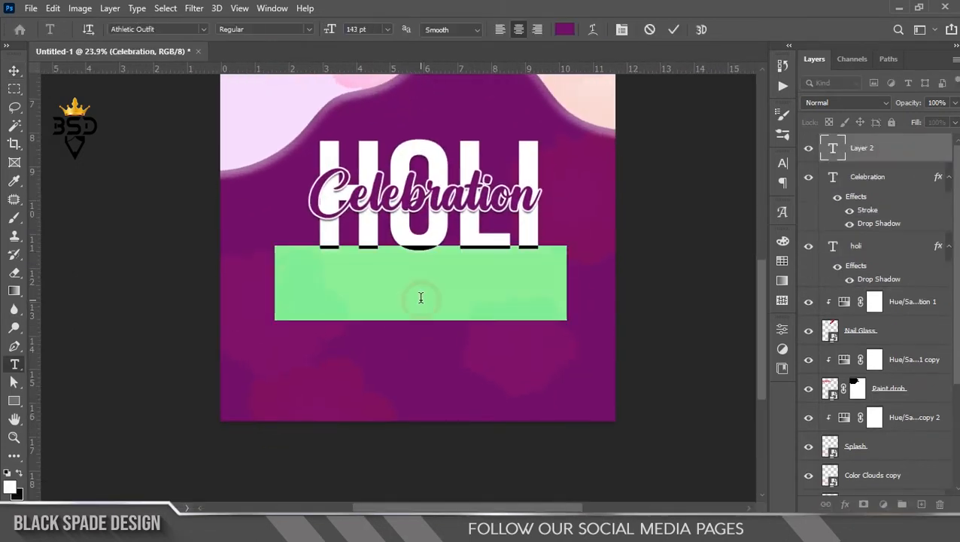
pyautogui.write('O')
pyautogui.hotkey('ctrl', 'a')
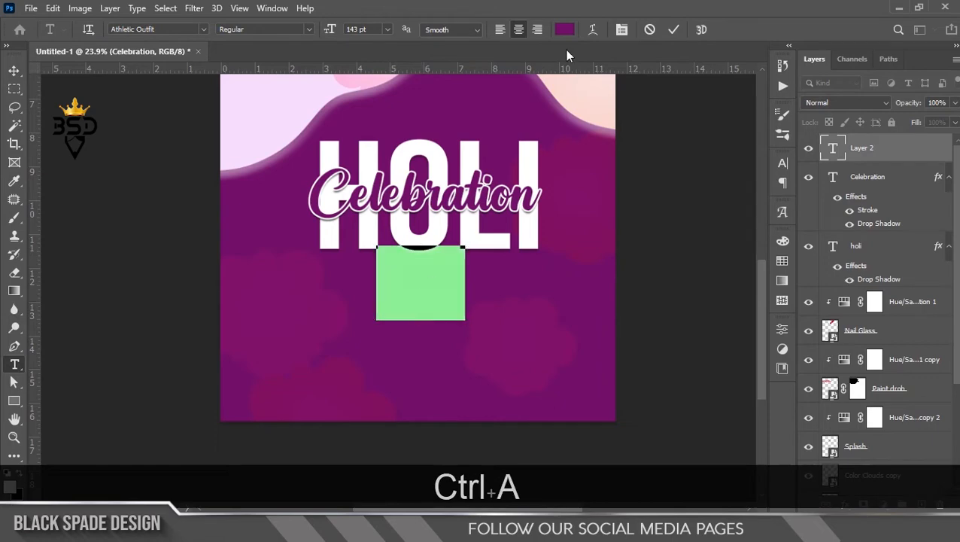
pyautogui.click(565, 29)
pyautogui.write('ffffff')
pyautogui.click(895, 96)
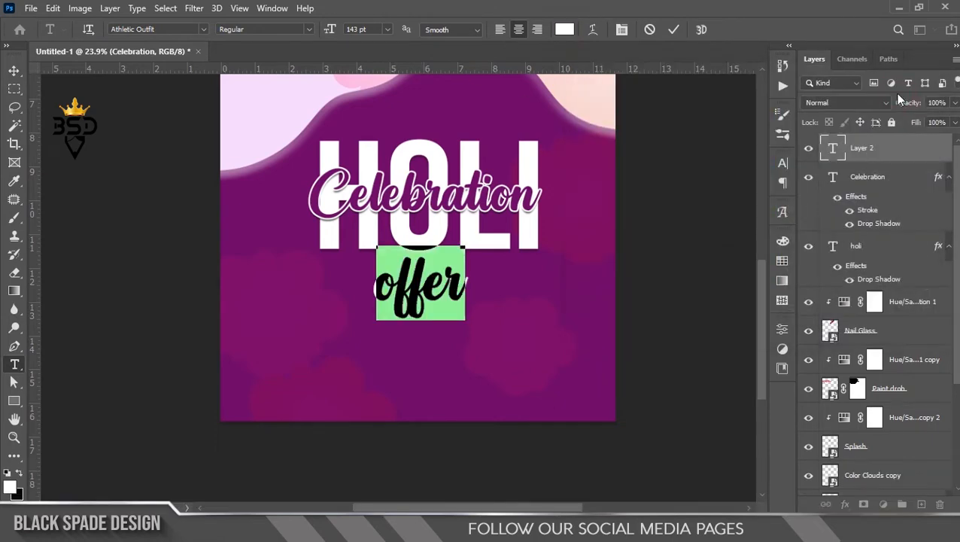
pyautogui.write('this ')
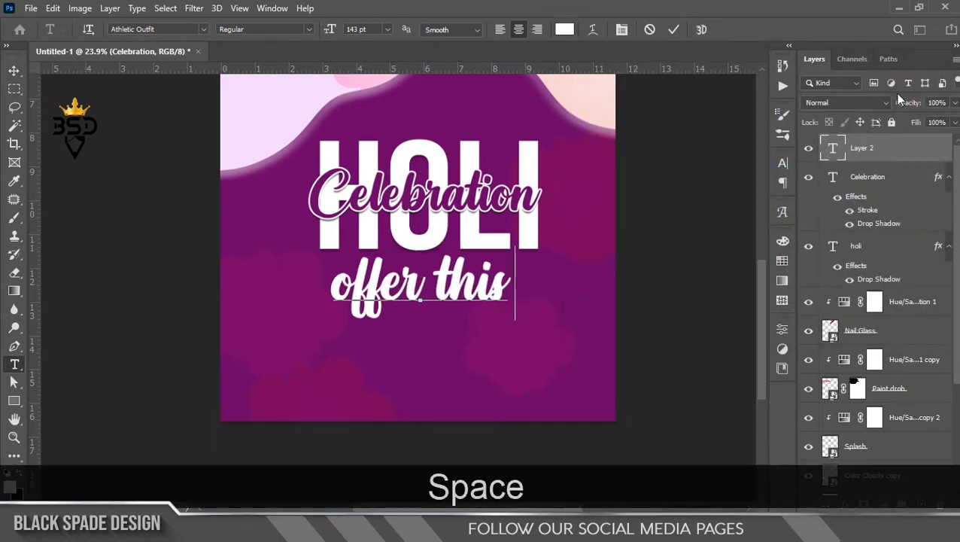
pyautogui.write('weekend only')
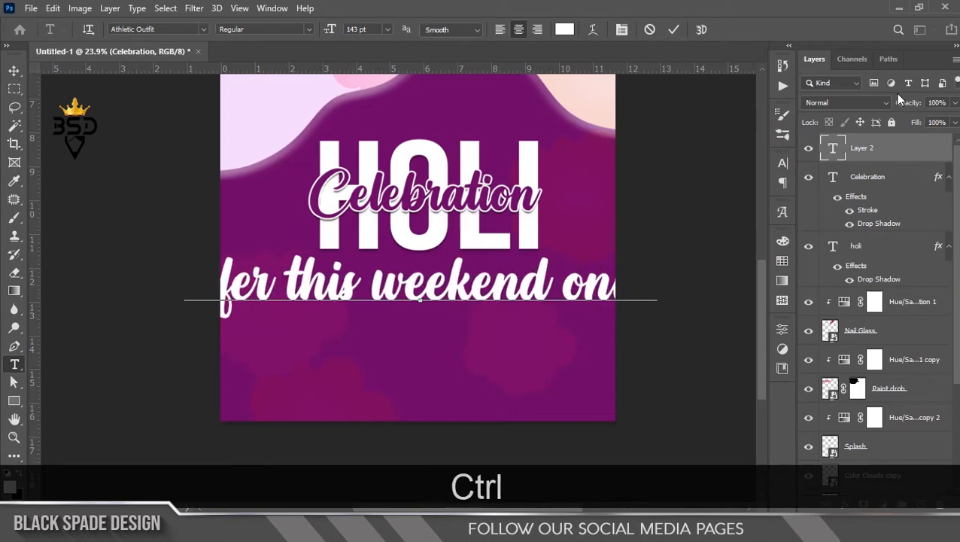
# Format the offer line as all-caps Arial at 36 pt with 100% vertical scale.
pyautogui.hotkey('ctrl', 'a')
pyautogui.click(622, 30)
pyautogui.click(666, 261)
pyautogui.click(698, 184)
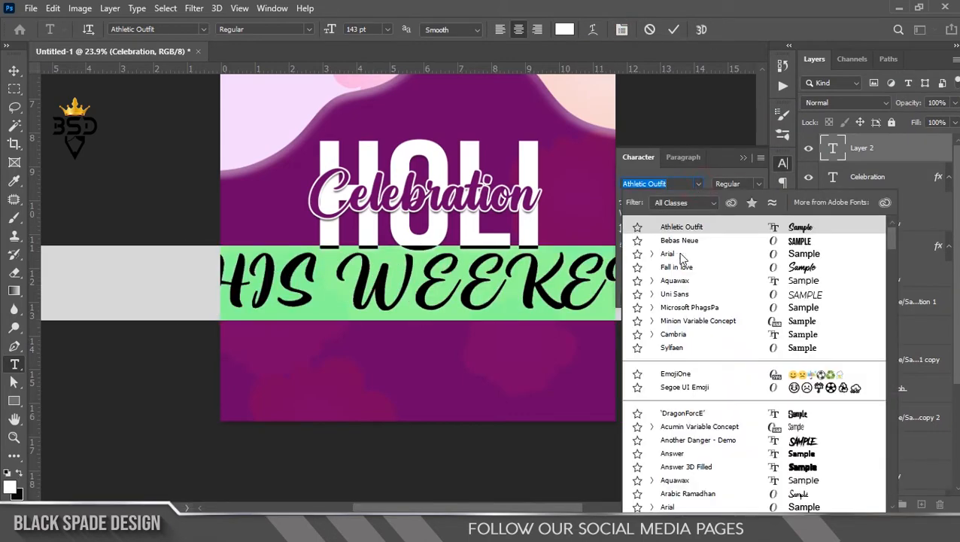
pyautogui.click(678, 257)
pyautogui.press('Return')
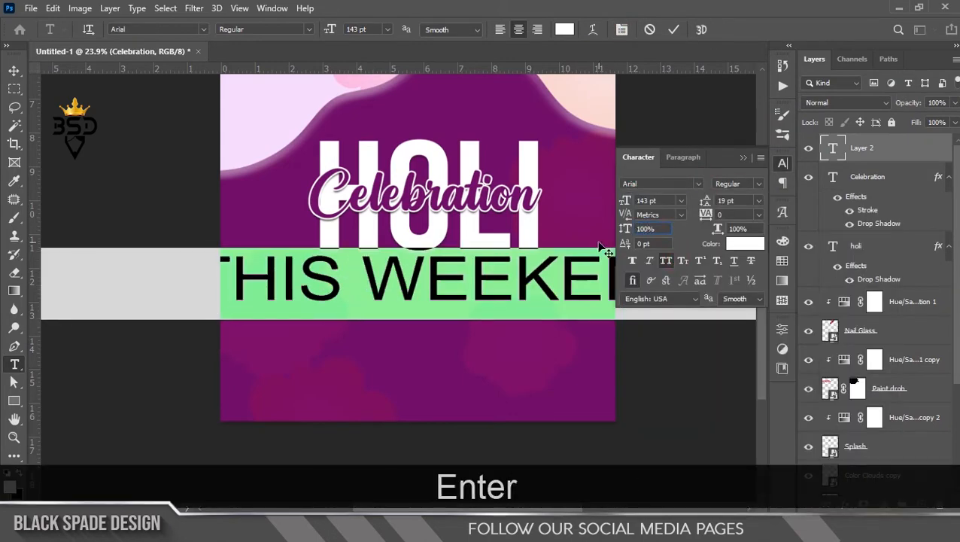
pyautogui.moveTo(625, 201); pyautogui.dragTo(563, 201)
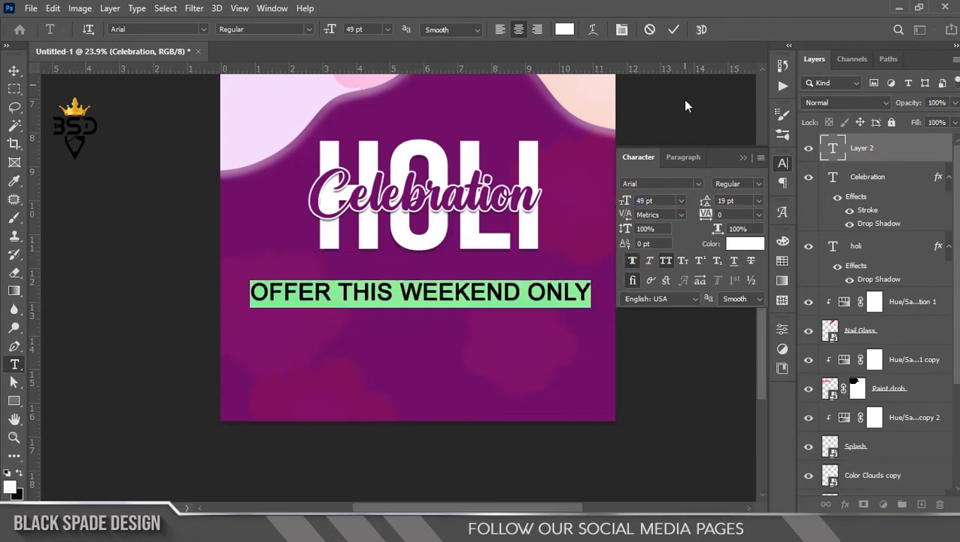
pyautogui.moveTo(626, 201); pyautogui.dragTo(619, 202)
pyautogui.click(674, 30)
# Move the offer line so it sits just beneath HOLI.
pyautogui.press('v')
pyautogui.moveTo(507, 301); pyautogui.dragTo(490, 325)
pyautogui.scroll(-2, 511, 283)
pyautogui.scroll(1, 518, 286)
pyautogui.press('space')
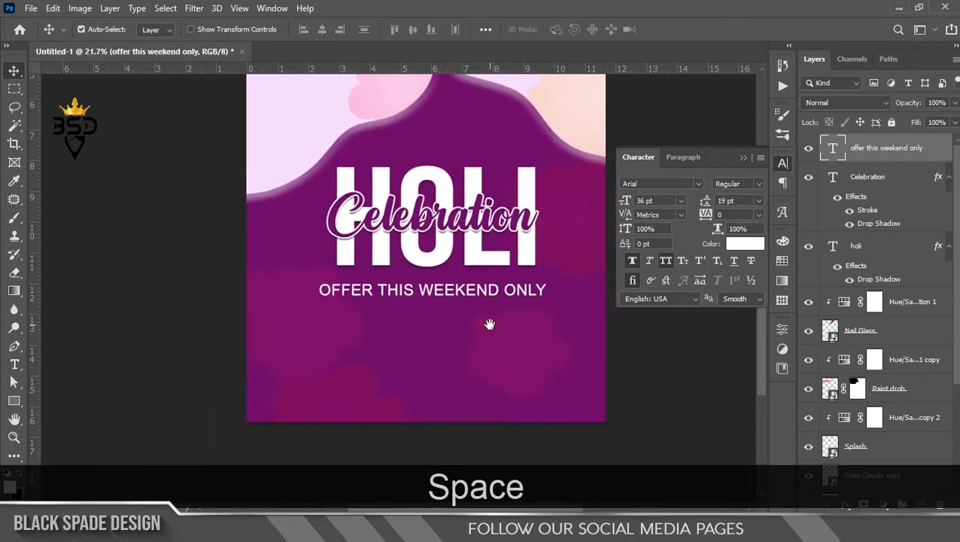
# Enlarge the HOLI and Celebration texts together slightly and nudge them down toward the offer line.
pyautogui.click(871, 181)
pyautogui.keyDown('ctrl'); pyautogui.click(855, 246); pyautogui.keyUp('ctrl')
pyautogui.hotkey('ctrl', 't')
pyautogui.moveTo(541, 269); pyautogui.dragTo(550, 271)
pyautogui.scroll(-2, 510, 239)
pyautogui.press('Down')
pyautogui.press('Down')
pyautogui.press('Down')
pyautogui.press('Down')
pyautogui.press('Down')
pyautogui.press('Down')
pyautogui.press('Down')
pyautogui.press('Down')
pyautogui.press('Down')
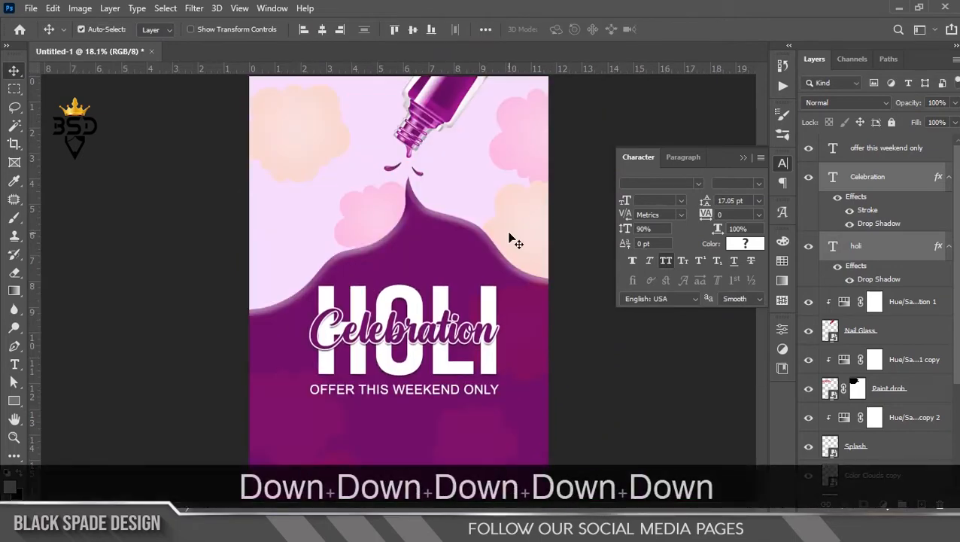
# Select the offer line and nudge it right and slightly down to centre it under HOLI.
pyautogui.scroll(2, 440, 369)
pyautogui.press('space')
pyautogui.moveTo(433, 366); pyautogui.dragTo(460, 282)
pyautogui.rightClick(442, 312)
pyautogui.click(455, 317)
pyautogui.press('Right')
pyautogui.press('Down')
pyautogui.press('Right')
pyautogui.press('Right')
pyautogui.press('Right')
pyautogui.scroll(2, 472, 320)
pyautogui.press('space')
pyautogui.moveTo(472, 320); pyautogui.dragTo(470, 291)
# Duplicate the offer line directly below the original.
pyautogui.scroll(-2, 464, 303)
pyautogui.press('space')
pyautogui.moveTo(464, 303)
pyautogui.mouseDown()
pyautogui.moveTo(411, 416)
pyautogui.moveTo(487, 303)
pyautogui.moveTo(478, 296)
pyautogui.moveTo(479, 315)
pyautogui.mouseUp()
# Copy the lorem ipsum text from the other window and replace the duplicated offer line's text with it.
pyautogui.hotkey('alt', 'Tab')
pyautogui.moveTo(525, 168); pyautogui.dragTo(192, 142)
pyautogui.hotkey('ctrl', 'c')
pyautogui.click(826, 111)
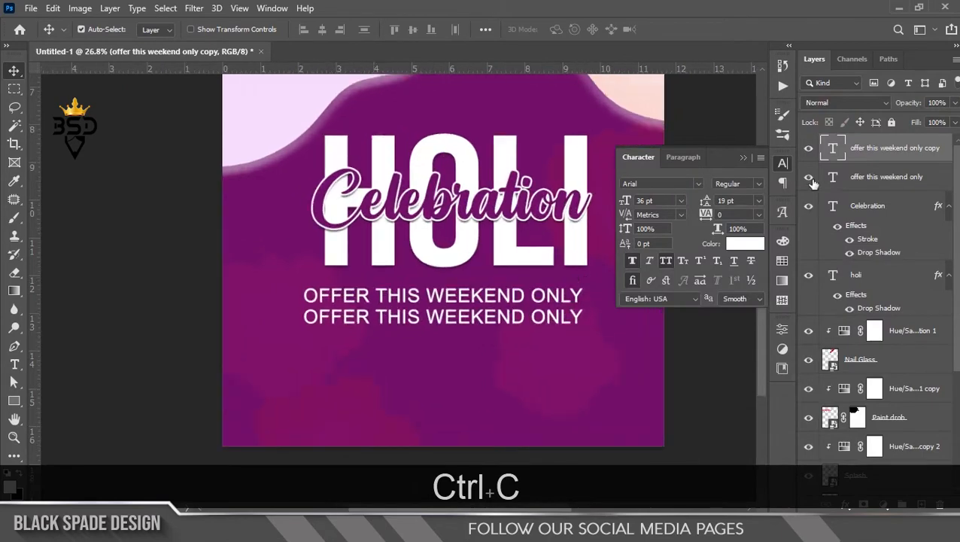
pyautogui.doubleClick(833, 149)
pyautogui.hotkey('ctrl', 'v')
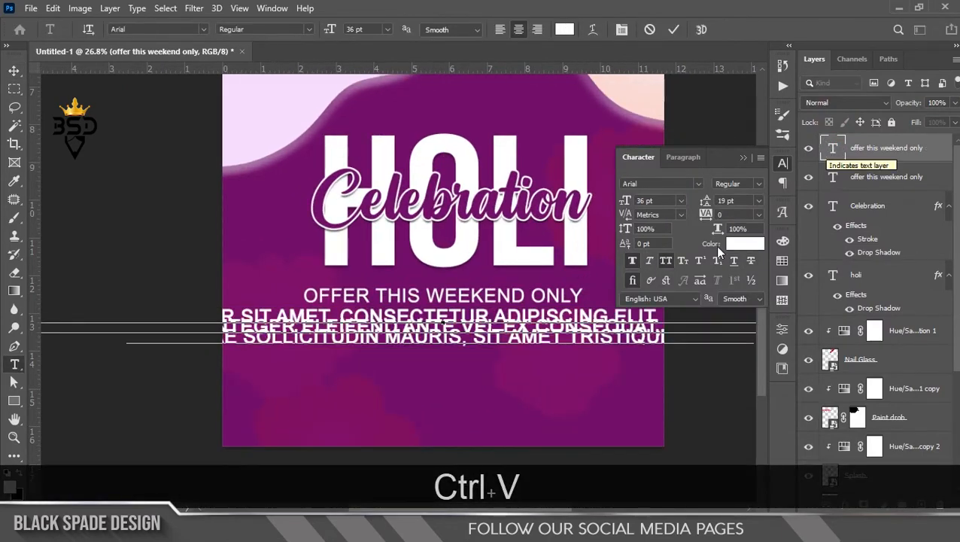
# Set the lorem ipsum paragraph to 13 pt with 25 pt leading and nudge it into place under the offer line.
pyautogui.hotkey('ctrl', 'a')
pyautogui.click(758, 201)
pyautogui.click(731, 213)
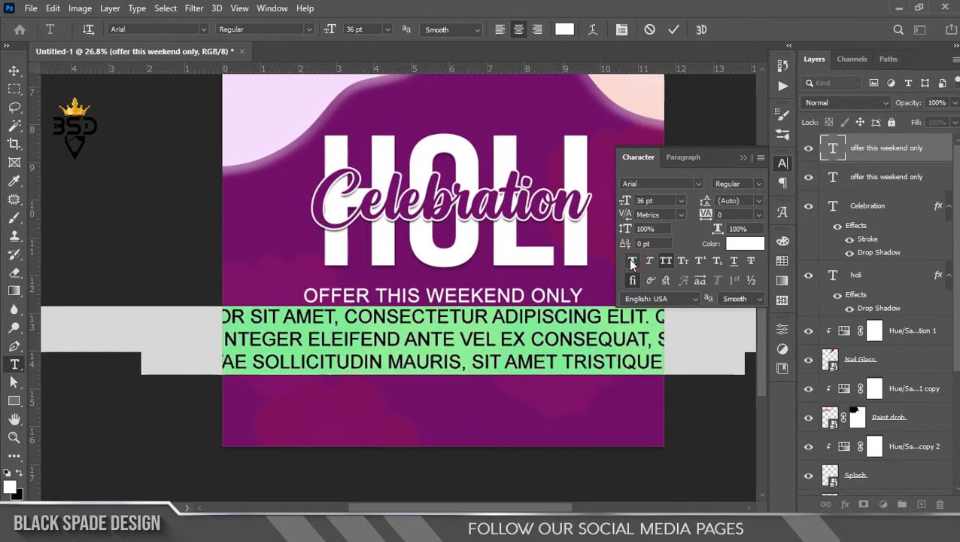
pyautogui.moveTo(625, 201); pyautogui.dragTo(614, 202)
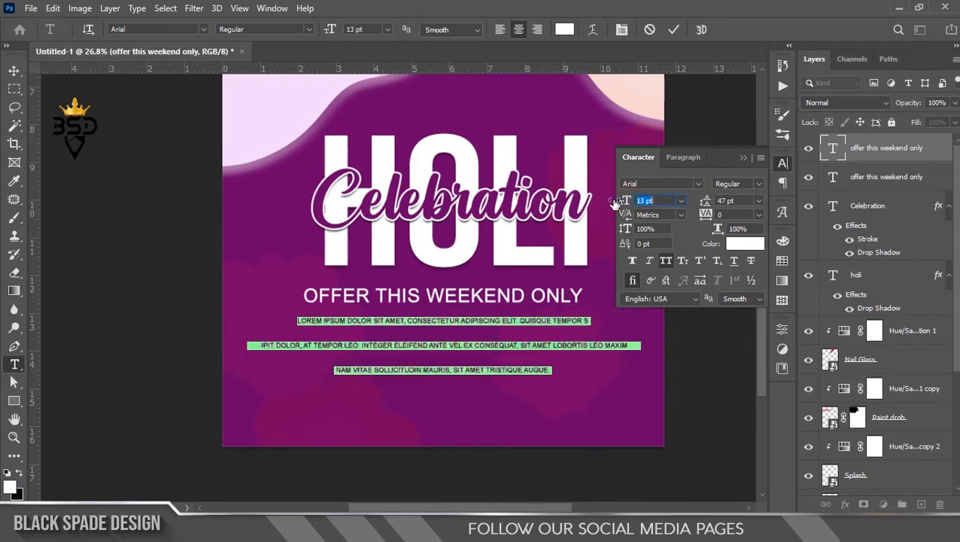
pyautogui.moveTo(705, 202); pyautogui.dragTo(689, 204)
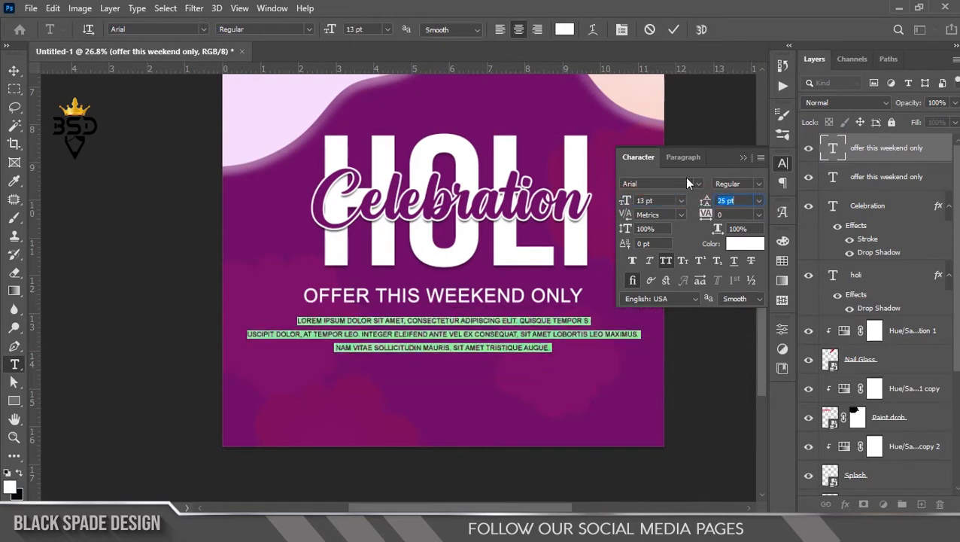
pyautogui.click(674, 29)
pyautogui.press('Right')
pyautogui.press('Right')
pyautogui.press('Up')
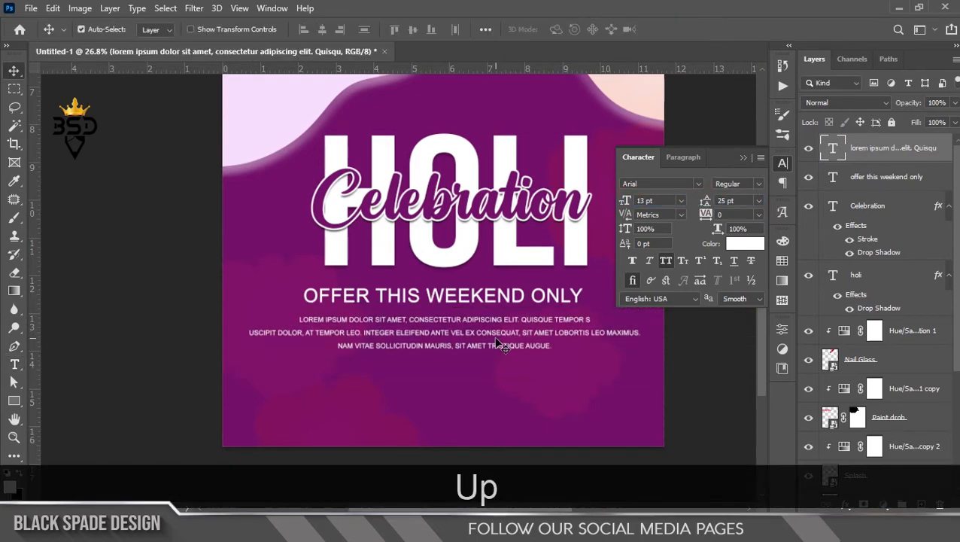
# Duplicate the offer line below the paragraph and change its text to "INDIAN FESTIVAL OF COLOURS AND LOVE".
pyautogui.click(498, 298)
pyautogui.moveTo(503, 330); pyautogui.dragTo(503, 406)
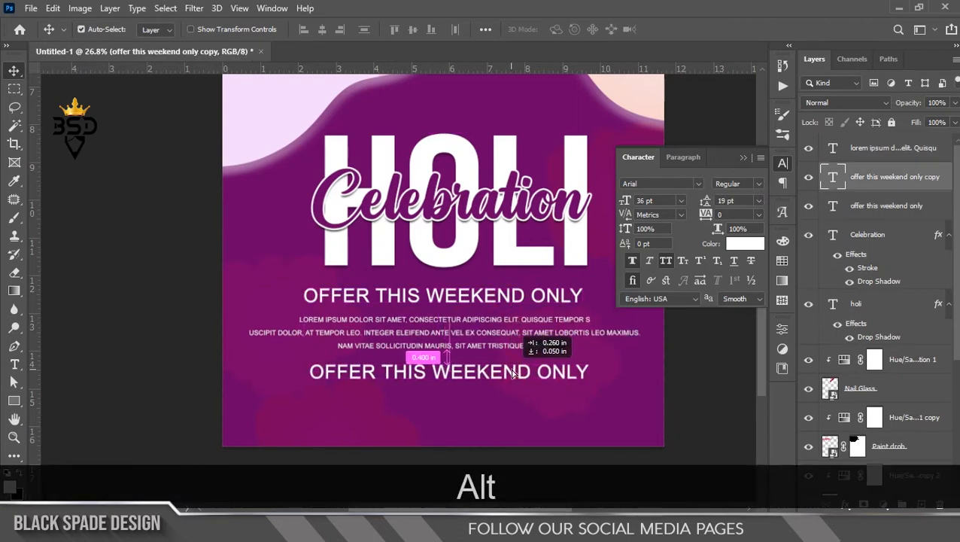
pyautogui.doubleClick(833, 176)
pyautogui.write('INDIAN')
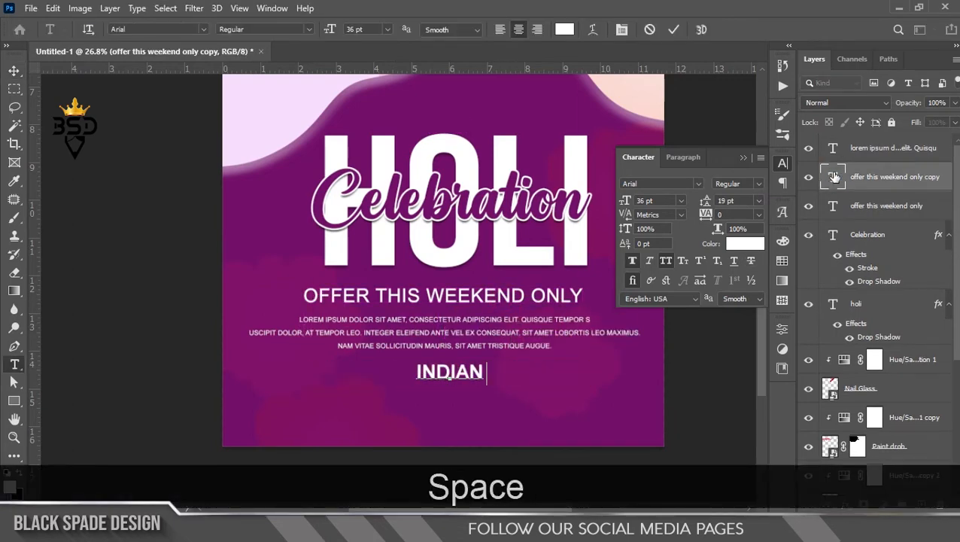
pyautogui.write(' FESTIVAL OF')
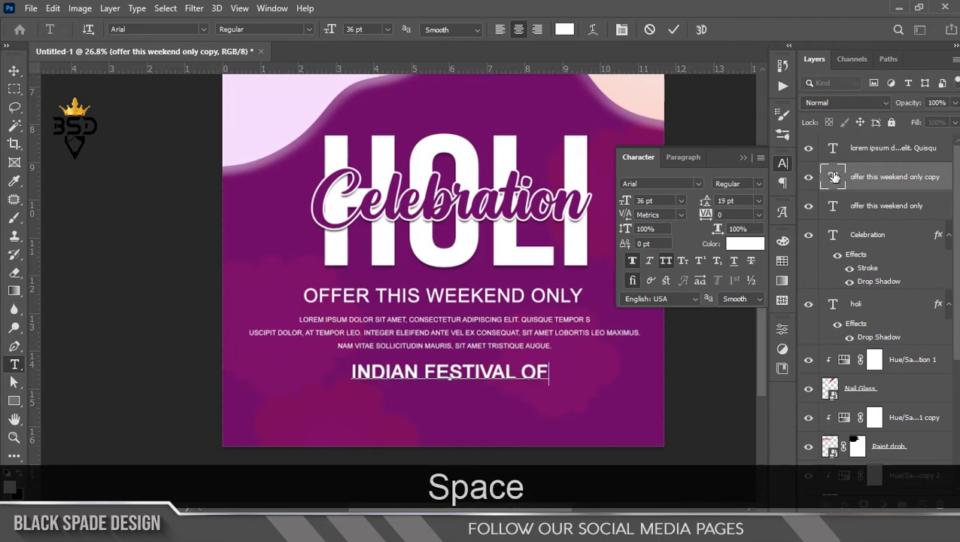
pyautogui.write(' COLOUR')
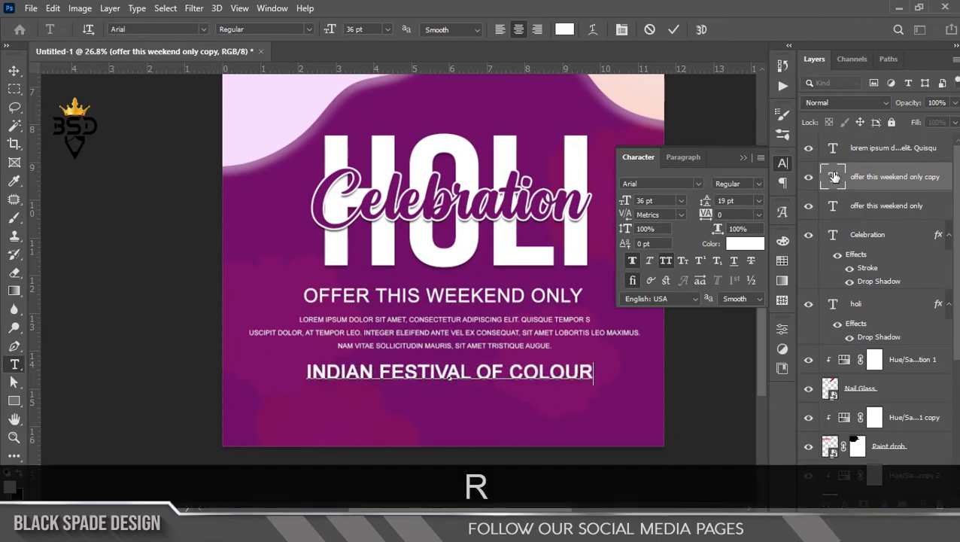
pyautogui.write('S AND LOVE')
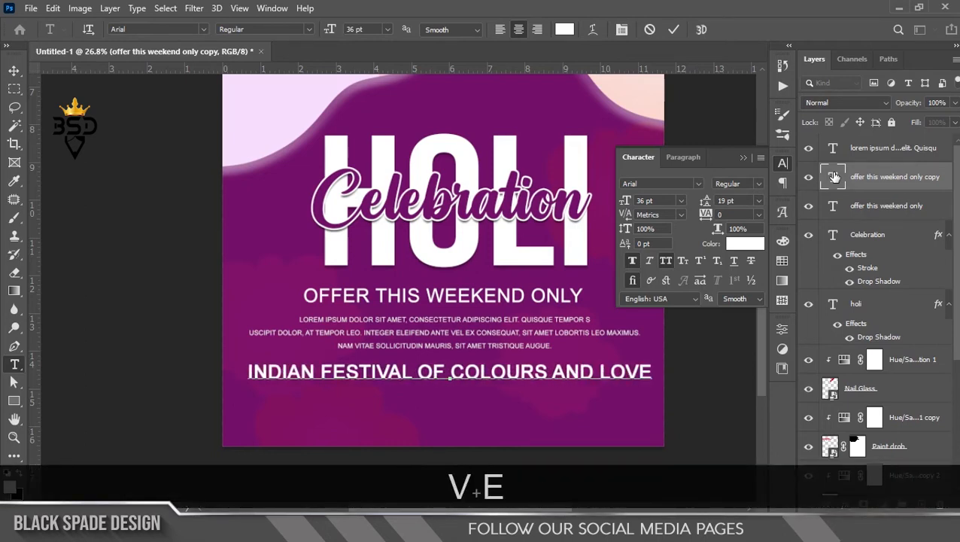
# Format the festival tagline in Bebas Neue at 50 pt with 90% vertical scale.
pyautogui.hotkey('ctrl', 'a')
pyautogui.click(698, 183)
pyautogui.click(681, 255)
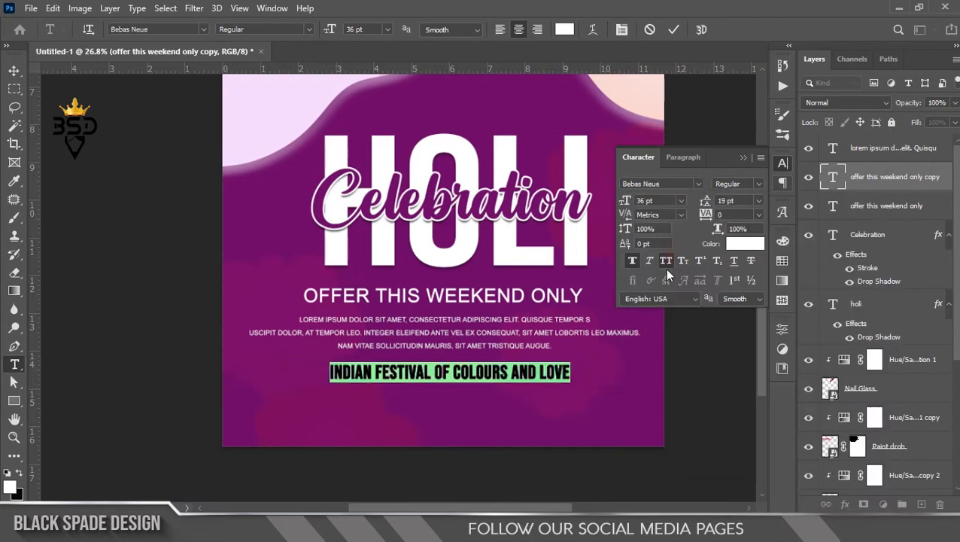
pyautogui.moveTo(629, 198); pyautogui.dragTo(610, 229)
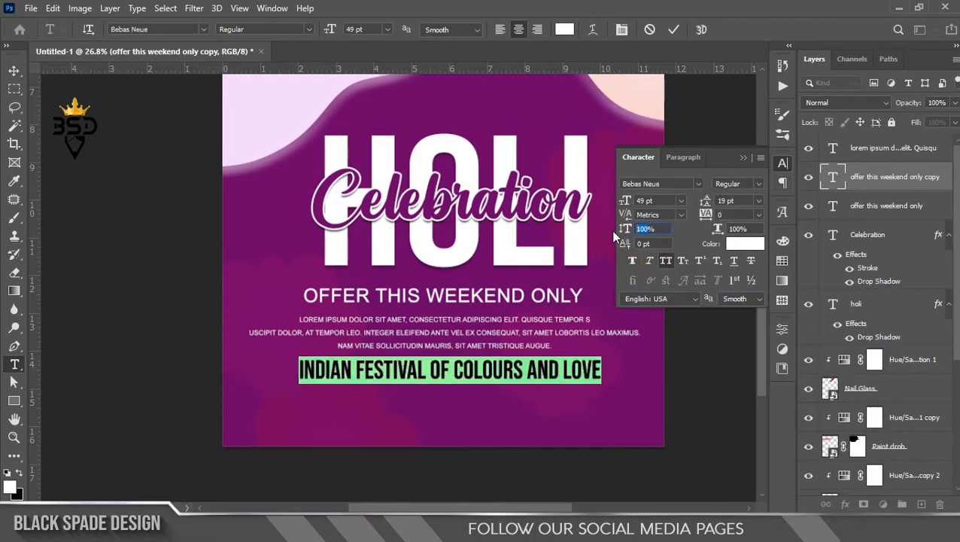
pyautogui.write('90')
pyautogui.press('Return')
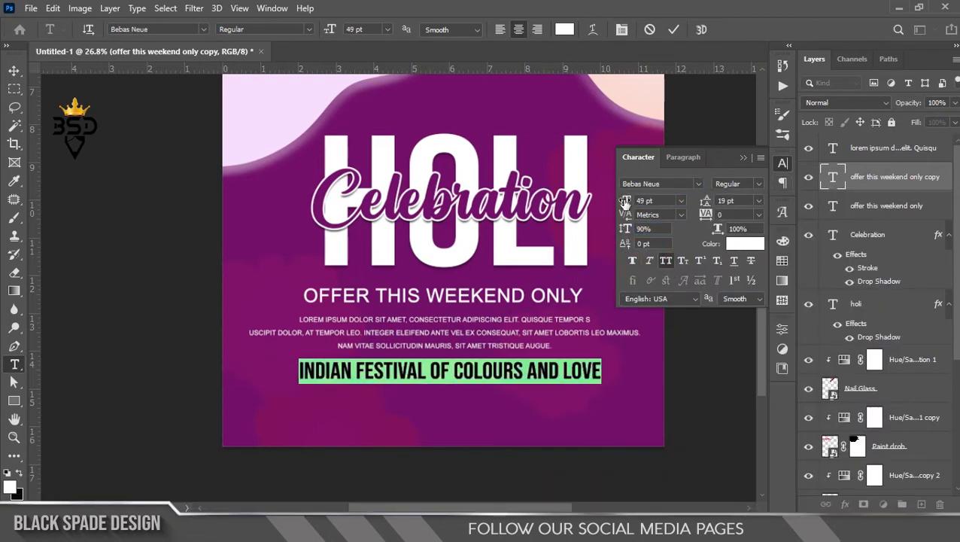
pyautogui.click(673, 29)
# Nudge the festival tagline down and right to centre it below the paragraph.
pyautogui.press('v')
pyautogui.scroll(1, 476, 378)
pyautogui.press('Down')
pyautogui.press('Left')
pyautogui.press('Right')
pyautogui.press('Right')
pyautogui.press('Right')
pyautogui.press('Right')
pyautogui.scroll(-2, 476, 379)
# Open the Icon image from the womens 2022 folder and bring its Facebook, Instagram and YouTube icons into the poster.
pyautogui.press('space')
pyautogui.scroll(1, 475, 378)
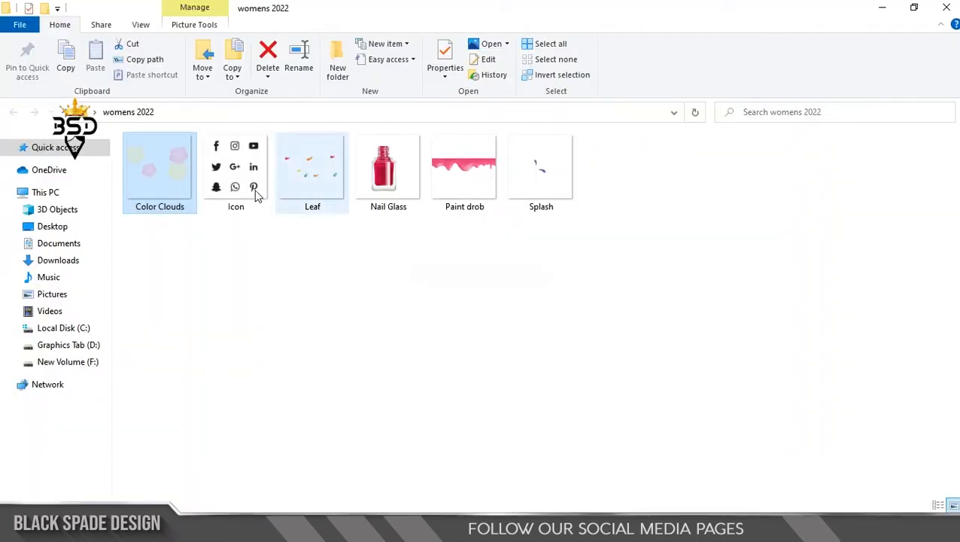
pyautogui.moveTo(256, 194); pyautogui.dragTo(553, 113)
pyautogui.rightClick(485, 221)
pyautogui.click(542, 332)
pyautogui.press('v')
pyautogui.click(246, 54)
pyautogui.moveTo(246, 58); pyautogui.dragTo(470, 472)
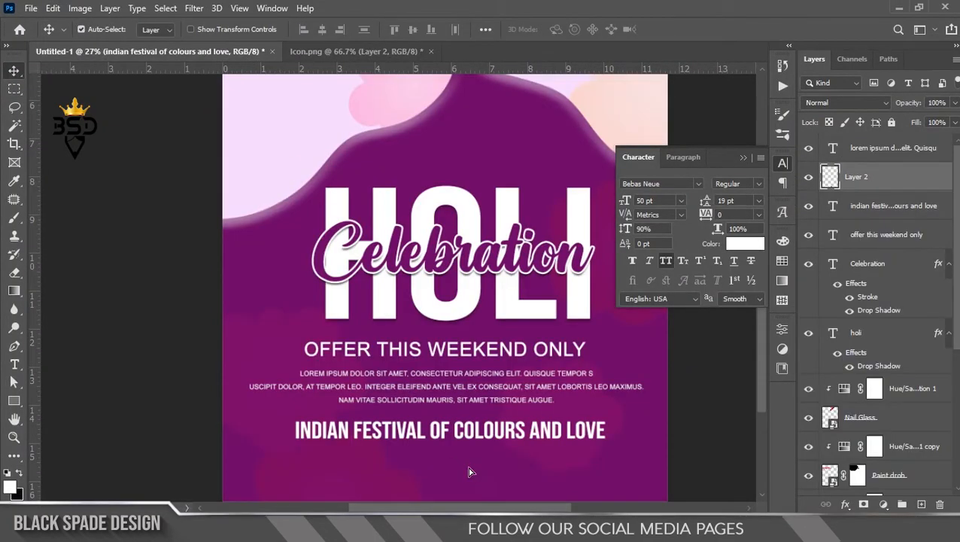
# Scale down the three social media icons and place them centred beneath the festival tagline.
pyautogui.press('space')
pyautogui.moveTo(487, 392); pyautogui.dragTo(467, 217)
pyautogui.scroll(3, 459, 300)
pyautogui.moveTo(460, 299); pyautogui.dragTo(440, 292)
pyautogui.hotkey('ctrl', 't')
pyautogui.moveTo(493, 263); pyautogui.dragTo(479, 260)
pyautogui.press('Up')
# Set the social icons layer's blend mode to Screen, deselect it and fit the poster in view.
pyautogui.click(844, 103)
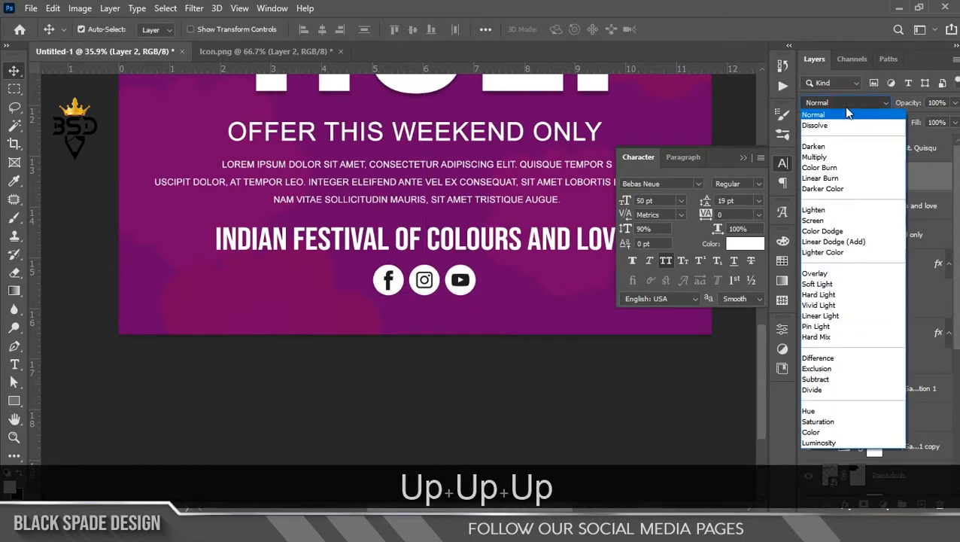
pyautogui.click(814, 221)
pyautogui.click(442, 437)
pyautogui.hotkey('ctrl', '0')
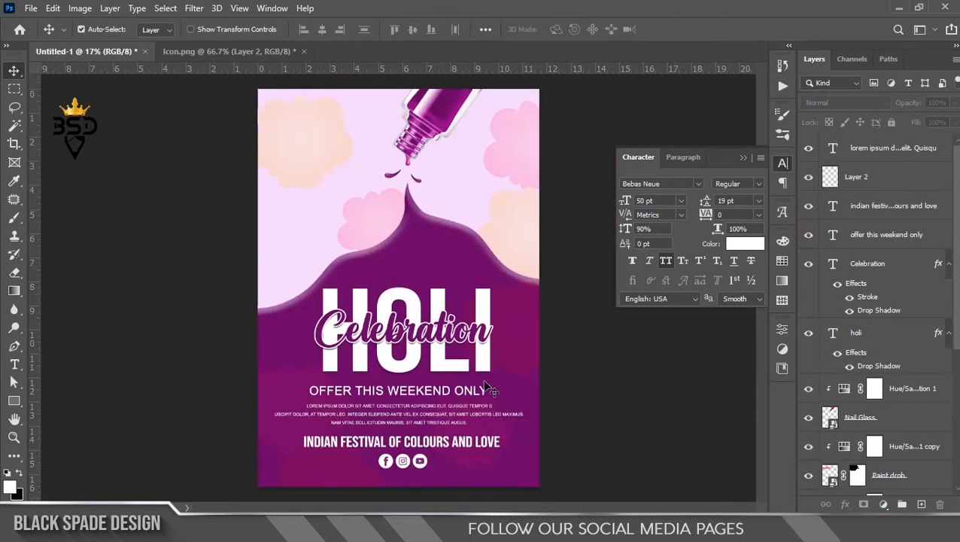
# Load the full canvas selection from Layer 0 and align the HOLI text to its vertical centre.
pyautogui.scroll(-5, 903, 301)
pyautogui.click(937, 488)
pyautogui.keyDown('ctrl'); pyautogui.click(834, 491); pyautogui.keyUp('ctrl')
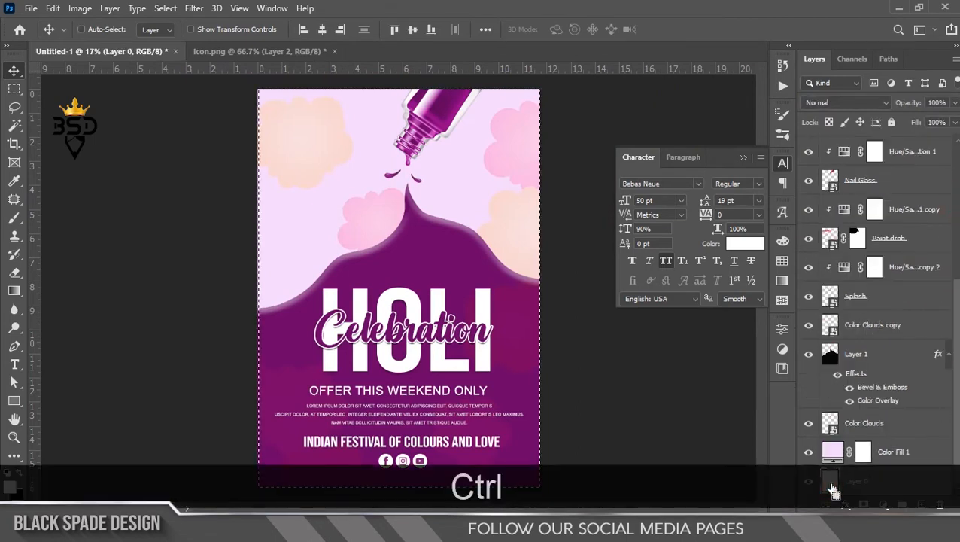
pyautogui.scroll(5, 958, 362)
pyautogui.click(856, 272)
pyautogui.click(412, 29)
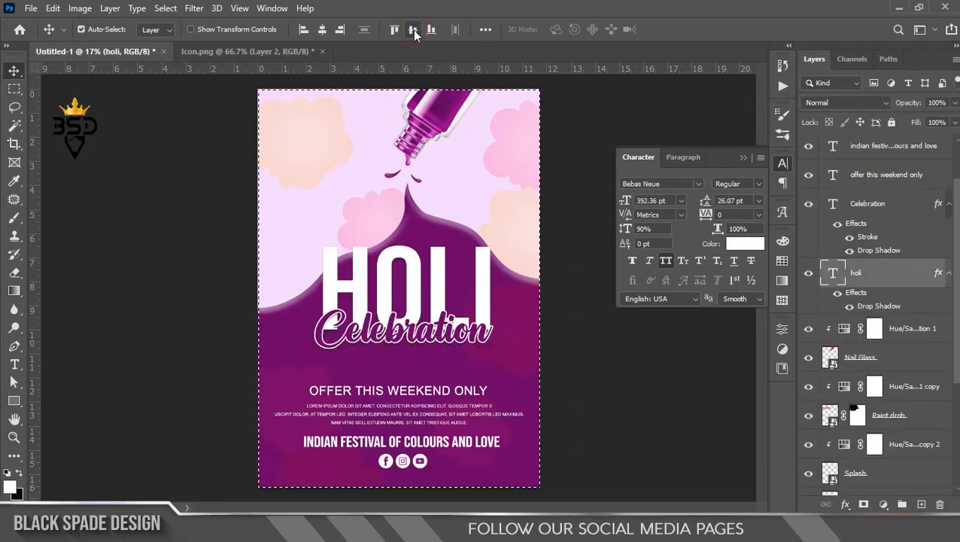
# Undo the vertical alignment of the HOLI text, then centre HOLI and the Celebration script horizontally on the canvas.
pyautogui.hotkey('ctrl', 'z')
pyautogui.click(322, 30)
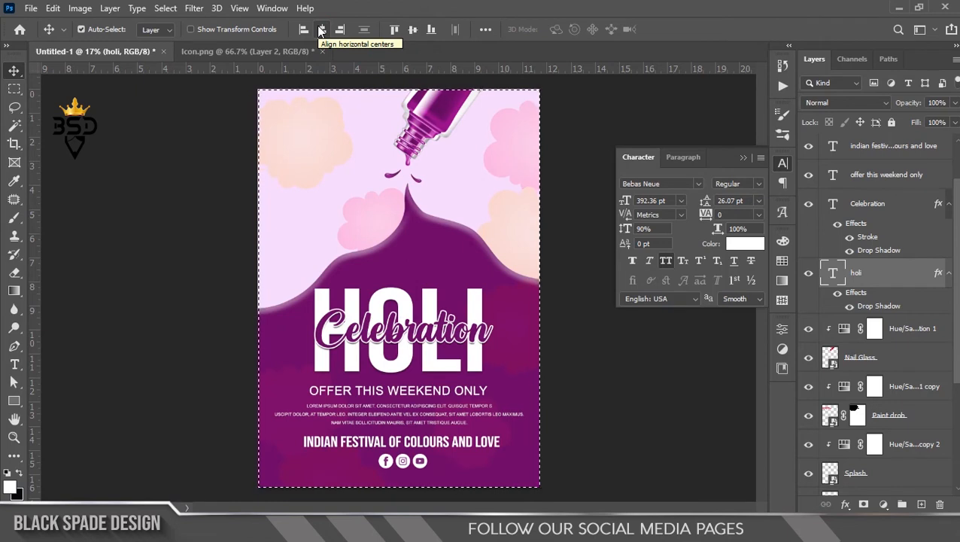
pyautogui.click(863, 220)
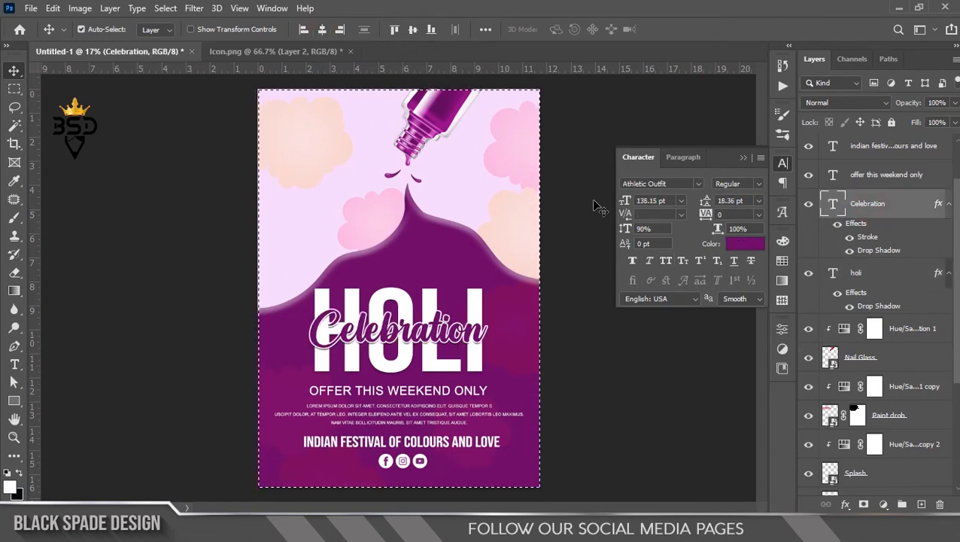
# Centre the offer line, festival tagline, social icons and lorem ipsum paragraph horizontally on the canvas.
pyautogui.click(882, 176)
pyautogui.click(887, 146)
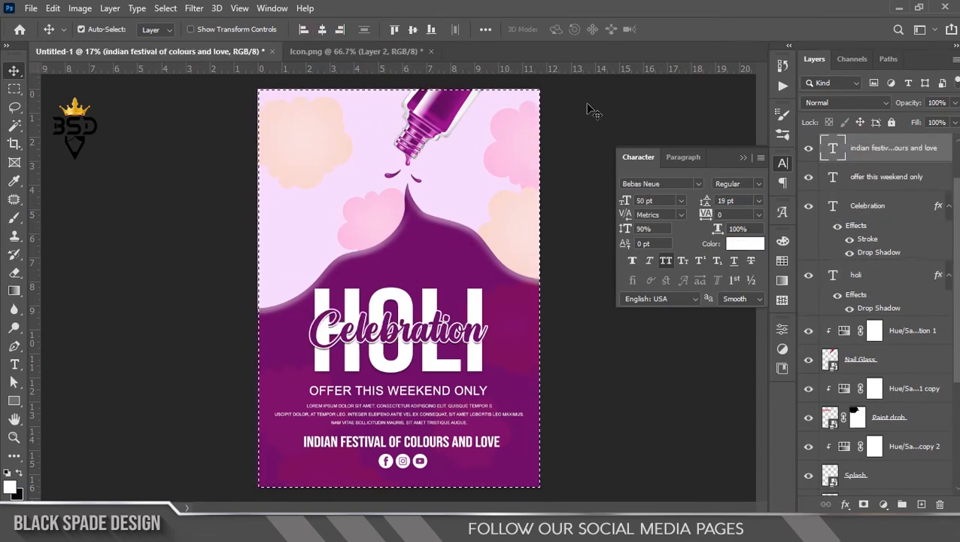
pyautogui.click(324, 31)
pyautogui.scroll(2, 896, 226)
pyautogui.click(892, 181)
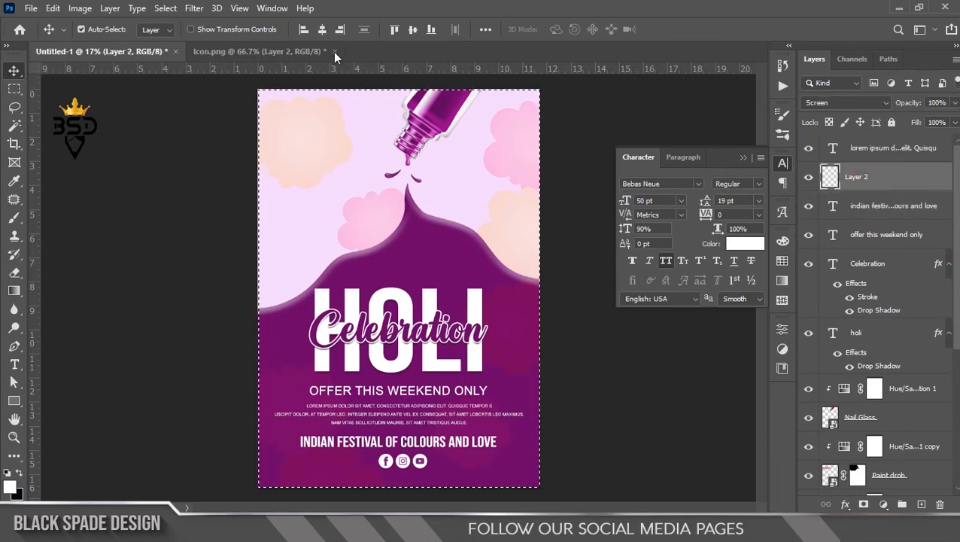
pyautogui.click(892, 148)
pyautogui.click(322, 30)
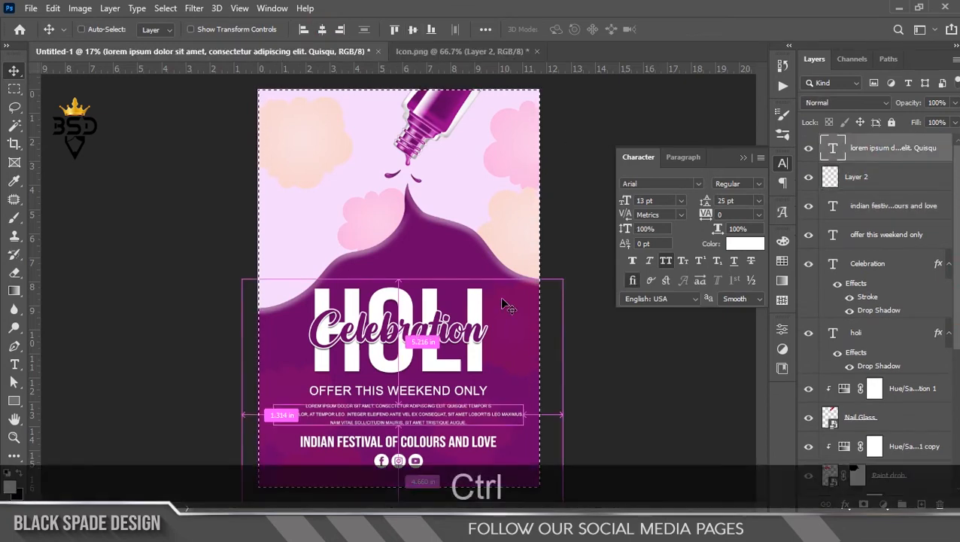
# Deselect the canvas and nudge the INDIAN FESTIVAL OF COLOURS AND LOVE tagline slightly up towards the paragraph.
pyautogui.hotkey('ctrl', 'd')
pyautogui.scroll(3, 413, 336)
pyautogui.moveTo(401, 364); pyautogui.dragTo(455, 286)
pyautogui.scroll(4, 464, 376)
pyautogui.moveTo(461, 385); pyautogui.dragTo(463, 275)
pyautogui.rightClick(496, 305)
pyautogui.click(521, 315)
pyautogui.press('Up')
pyautogui.press('Up')
pyautogui.press('Up')
pyautogui.press('Up')
pyautogui.press('Up')
pyautogui.click(745, 156)
pyautogui.scroll(-8, 506, 180)
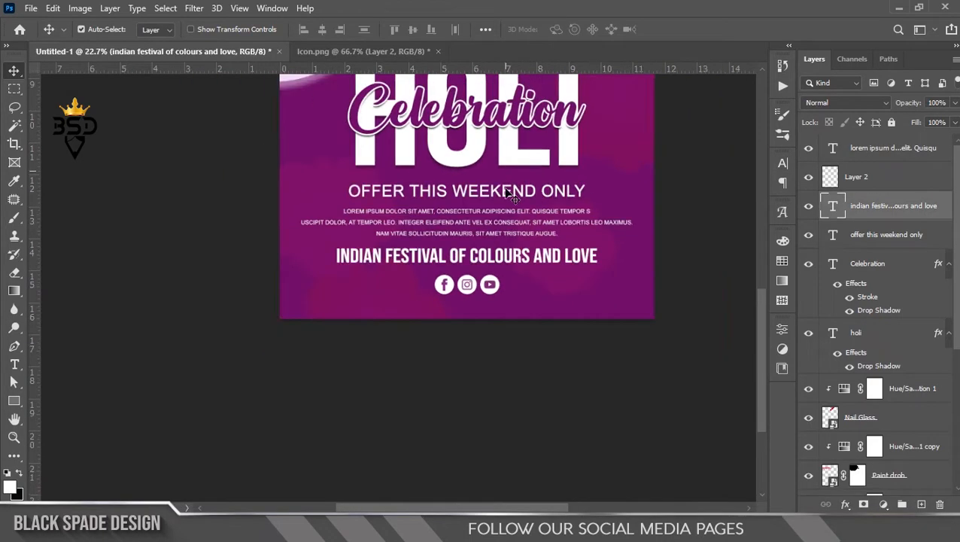
pyautogui.scroll(1, 423, 224)
# Place the Leaf image above the lorem ipsum layer and size it so its leaves scatter around the title and offer text.
pyautogui.click(926, 144)
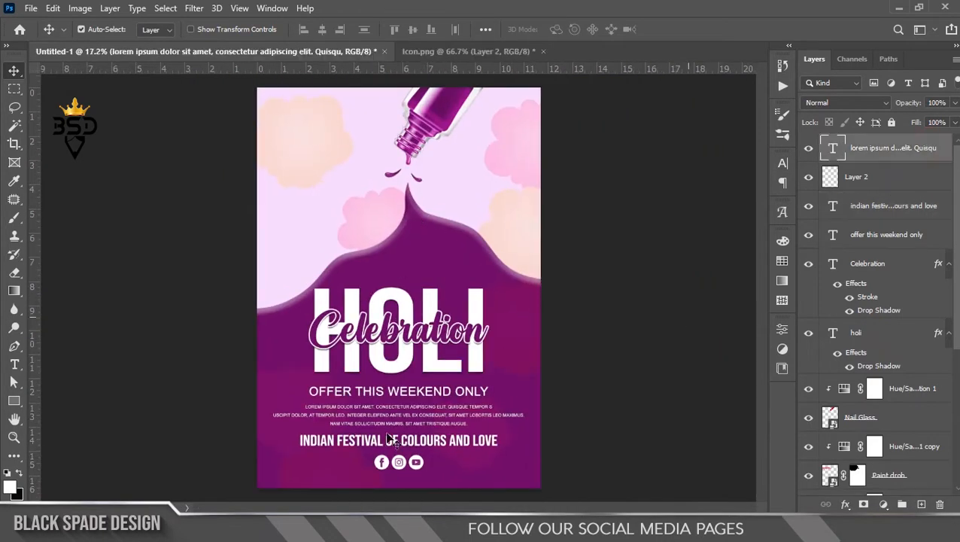
pyautogui.hotkey('alt', 'Tab')
pyautogui.moveTo(315, 176); pyautogui.dragTo(506, 535)
pyautogui.moveTo(482, 496); pyautogui.dragTo(467, 376)
pyautogui.moveTo(475, 294); pyautogui.dragTo(559, 217)
pyautogui.scroll(3, 462, 349)
pyautogui.moveTo(462, 350); pyautogui.dragTo(471, 257)
pyautogui.moveTo(472, 258); pyautogui.dragTo(449, 276)
pyautogui.moveTo(602, 309); pyautogui.dragTo(519, 197)
pyautogui.press('Return')
pyautogui.scroll(1, 410, 256)
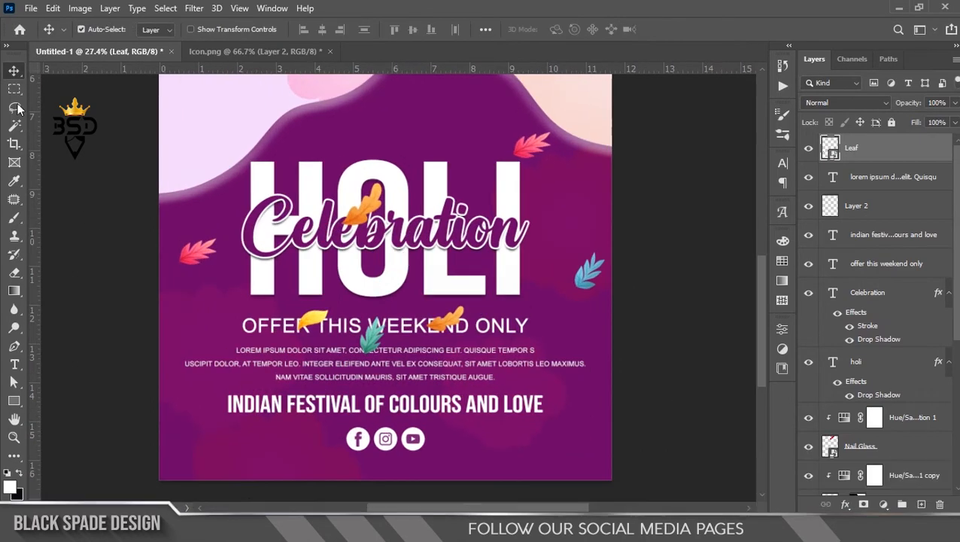
pyautogui.press('l')
pyautogui.rightClick(534, 147)
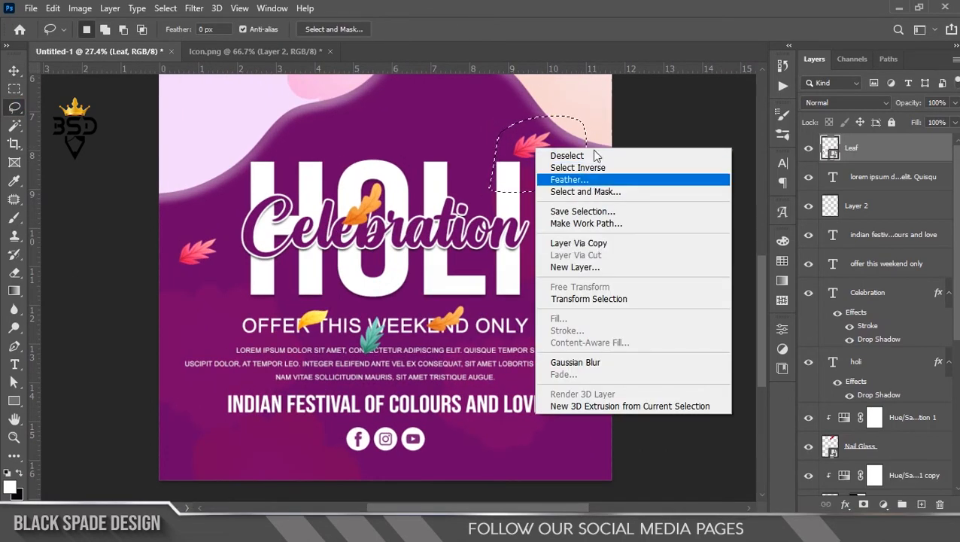
pyautogui.click(592, 99)
pyautogui.hotkey('ctrl', 'd')
# Rasterize the Leaf layer and cut the red leaf at the title's upper right onto its own layer.
pyautogui.rightClick(897, 156)
pyautogui.click(761, 274)
pyautogui.rightClick(529, 144)
pyautogui.click(566, 251)
# Move the cut red leaf above the right side of the HOLI title and rotate it.
pyautogui.press('v')
pyautogui.scroll(2, 517, 205)
pyautogui.moveTo(537, 118); pyautogui.dragTo(499, 224)
pyautogui.press('space')
pyautogui.hotkey('ctrl', 't')
pyautogui.moveTo(574, 229); pyautogui.dragTo(549, 284)
pyautogui.press('Return')
# Lasso the red leaf left of the title on the Leaf layer and cut it onto its own layer.
pyautogui.scroll(-2, 550, 285)
pyautogui.press('space')
pyautogui.moveTo(506, 374); pyautogui.dragTo(506, 231)
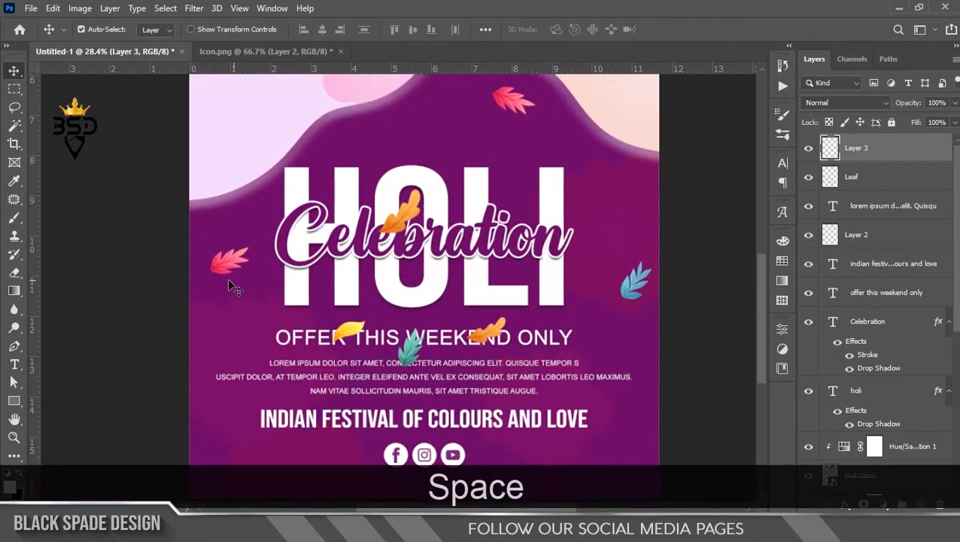
pyautogui.rightClick(223, 265)
pyautogui.click(236, 274)
pyautogui.press('l')
pyautogui.moveTo(232, 274); pyautogui.dragTo(228, 277)
pyautogui.rightClick(247, 247)
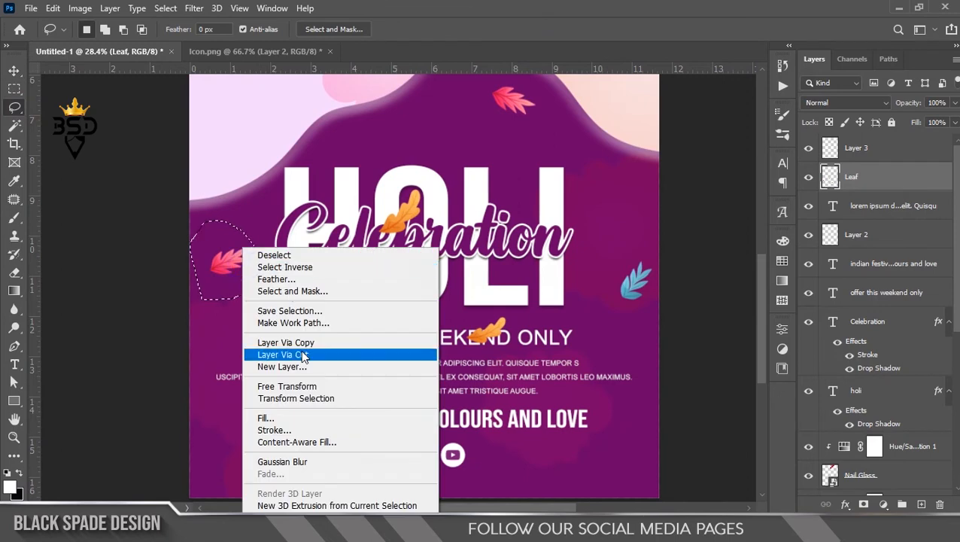
pyautogui.click(321, 356)
# Rotate the cut red leaf in place beside the left edge of the title.
pyautogui.press('v')
pyautogui.hotkey('ctrl', 't')
pyautogui.moveTo(284, 297); pyautogui.dragTo(183, 188)
pyautogui.press('Return')
# Lasso the teal leaf beneath the offer line on the Leaf layer and cut it onto its own layer.
pyautogui.press('space')
pyautogui.moveTo(489, 364); pyautogui.dragTo(489, 267)
pyautogui.scroll(2, 403, 255)
pyautogui.rightClick(407, 251)
pyautogui.click(422, 258)
pyautogui.click(15, 106)
pyautogui.moveTo(380, 278)
pyautogui.mouseDown()
pyautogui.moveTo(454, 250)
pyautogui.moveTo(428, 272)
pyautogui.moveTo(595, 401)
pyautogui.moveTo(552, 411)
pyautogui.moveTo(589, 424)
pyautogui.moveTo(584, 430)
pyautogui.mouseUp()
pyautogui.rightClick(419, 243)
pyautogui.click(451, 352)
# Move the cut teal leaf to the right of the social icons and rotate it.
pyautogui.press('v')
pyautogui.hotkey('ctrl', 't')
pyautogui.press('Return')
pyautogui.scroll(-4, 581, 355)
pyautogui.press('space')
pyautogui.moveTo(582, 354); pyautogui.dragTo(490, 351)
pyautogui.scroll(-1, 490, 351)
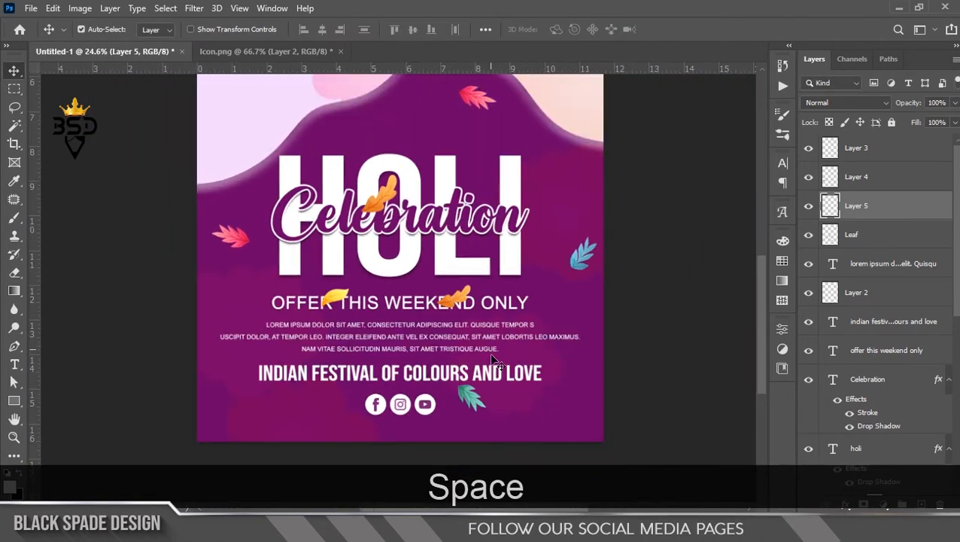
# Cut the yellow leaf on the offer line onto its own layer and move it just above the tagline's left end.
pyautogui.scroll(2, 404, 230)
pyautogui.click(329, 292)
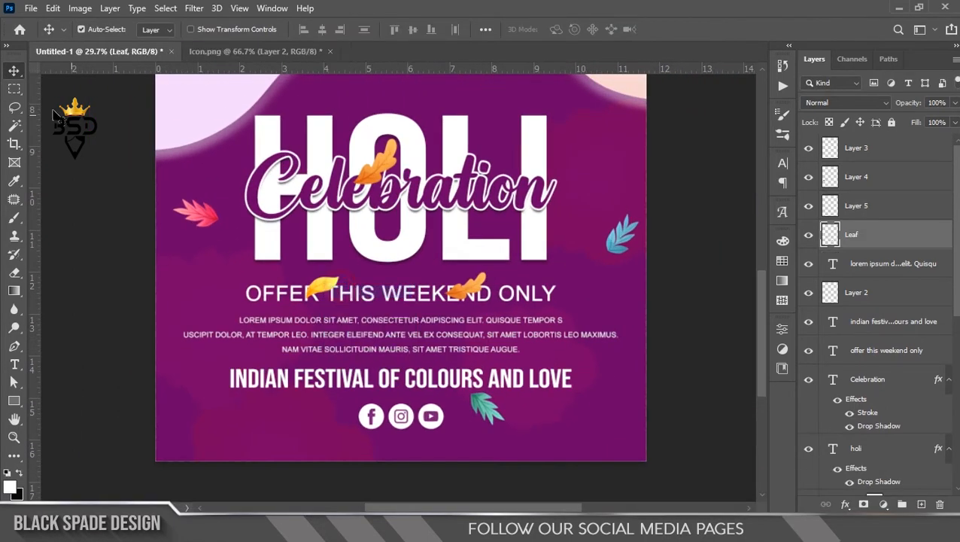
pyautogui.press('l')
pyautogui.scroll(2, 310, 294)
pyautogui.rightClick(329, 300)
pyautogui.click(354, 129)
pyautogui.press('v')
pyautogui.moveTo(329, 299); pyautogui.dragTo(231, 372)
pyautogui.scroll(-3, 231, 373)
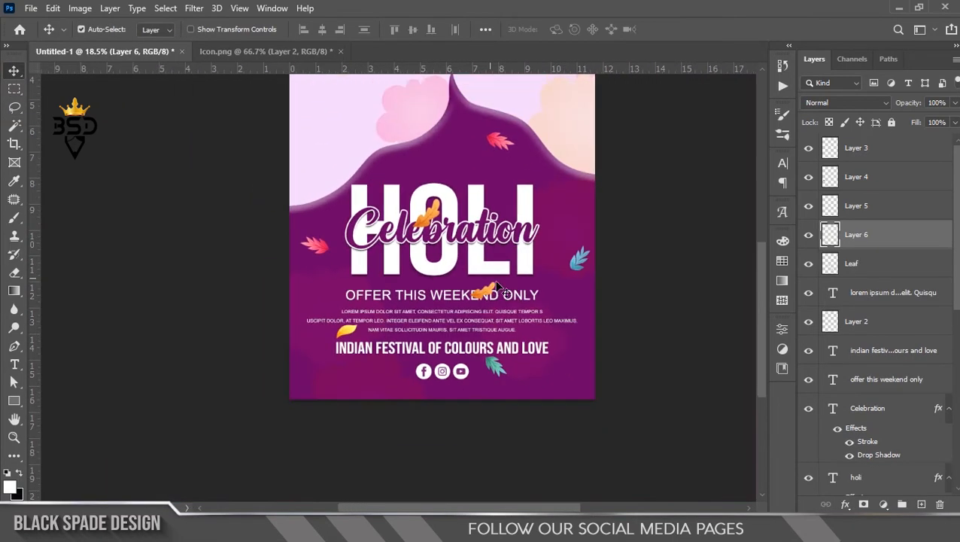
# Duplicate the yellow leaf, place the copy above the HOLI title and rotate it.
pyautogui.scroll(2, 352, 345)
pyautogui.moveTo(354, 339); pyautogui.dragTo(463, 128)
pyautogui.hotkey('ctrl', 't')
pyautogui.press('Return')
pyautogui.scroll(-2, 256, 196)
pyautogui.scroll(4, 419, 391)
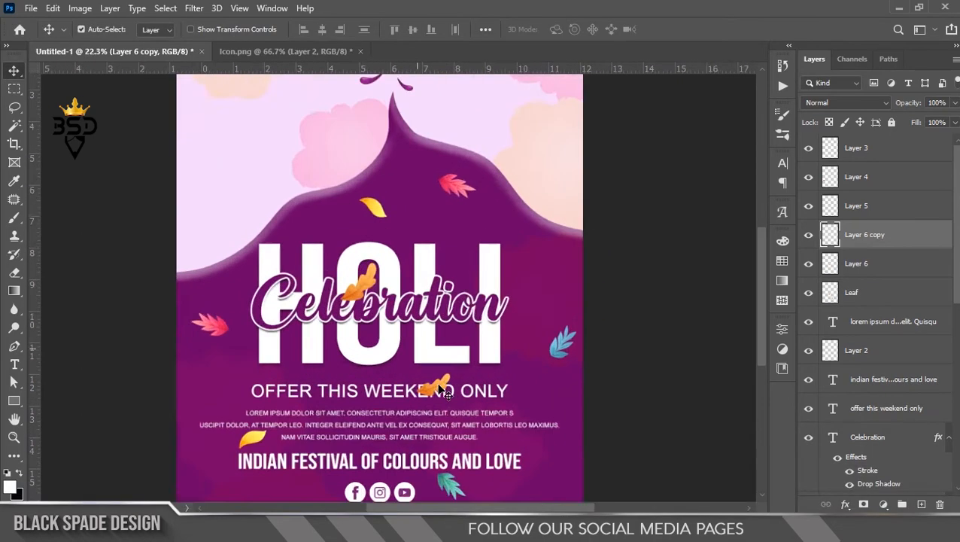
# Cut the orange leaf over WEEKEND onto its own layer and rotate it between the title and the offer line.
pyautogui.rightClick(480, 350)
pyautogui.click(479, 350)
pyautogui.click(14, 107)
pyautogui.moveTo(426, 316)
pyautogui.mouseDown()
pyautogui.moveTo(474, 373)
pyautogui.moveTo(418, 339)
pyautogui.moveTo(455, 295)
pyautogui.moveTo(475, 367)
pyautogui.moveTo(528, 353)
pyautogui.moveTo(470, 340)
pyautogui.mouseUp()
pyautogui.rightClick(469, 336)
pyautogui.click(527, 177)
pyautogui.press('v')
pyautogui.scroll(1, 456, 329)
pyautogui.hotkey('ctrl', 't')
pyautogui.press('Return')
pyautogui.scroll(-2, 464, 355)
pyautogui.scroll(-4, 426, 278)
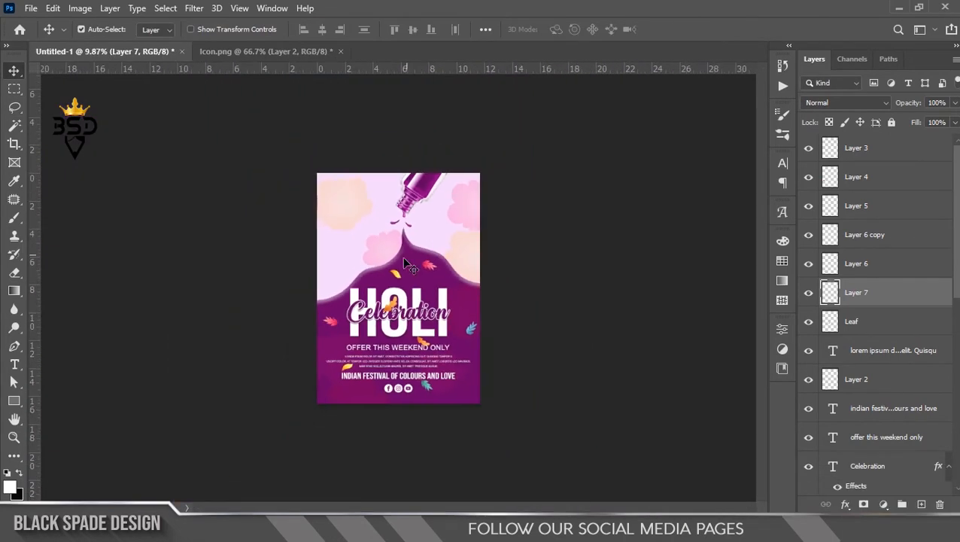
# Duplicate the OFFER THIS WEEKEND ONLY text above the HOLI title and change the copy's wording to HAPPY.
pyautogui.scroll(3, 418, 256)
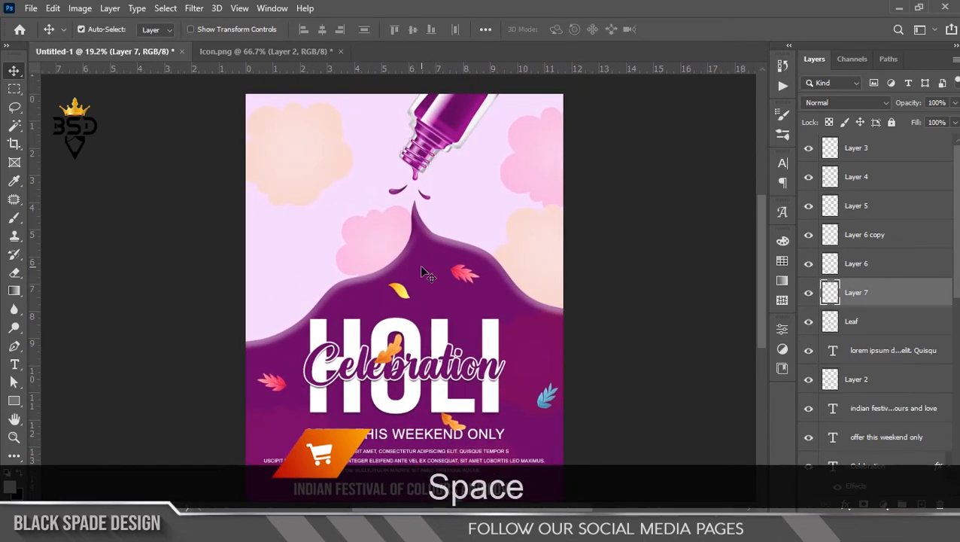
pyautogui.scroll(3, 425, 278)
pyautogui.scroll(1, 489, 301)
pyautogui.scroll(-2, 504, 316)
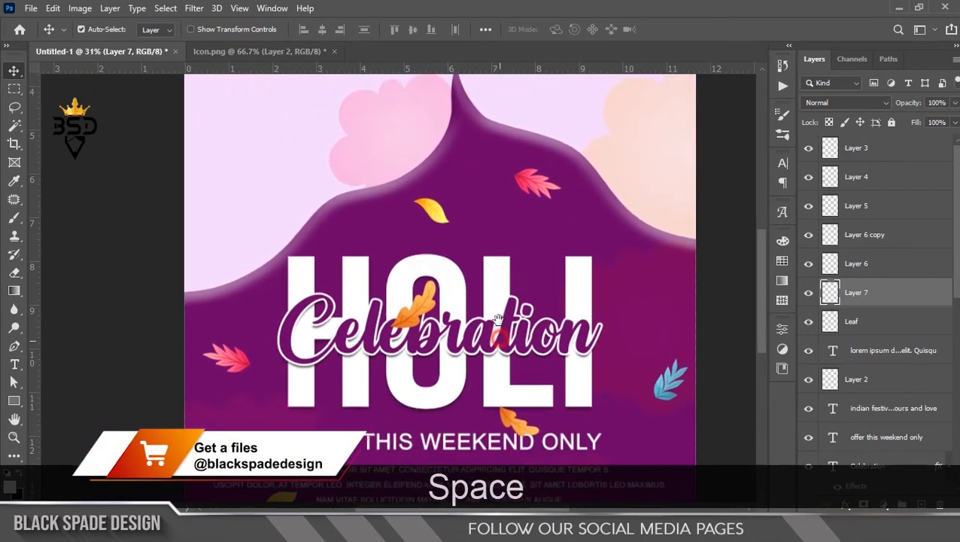
pyautogui.rightClick(451, 440)
pyautogui.click(511, 444)
pyautogui.moveTo(475, 446); pyautogui.dragTo(493, 244)
pyautogui.doubleClick(833, 437)
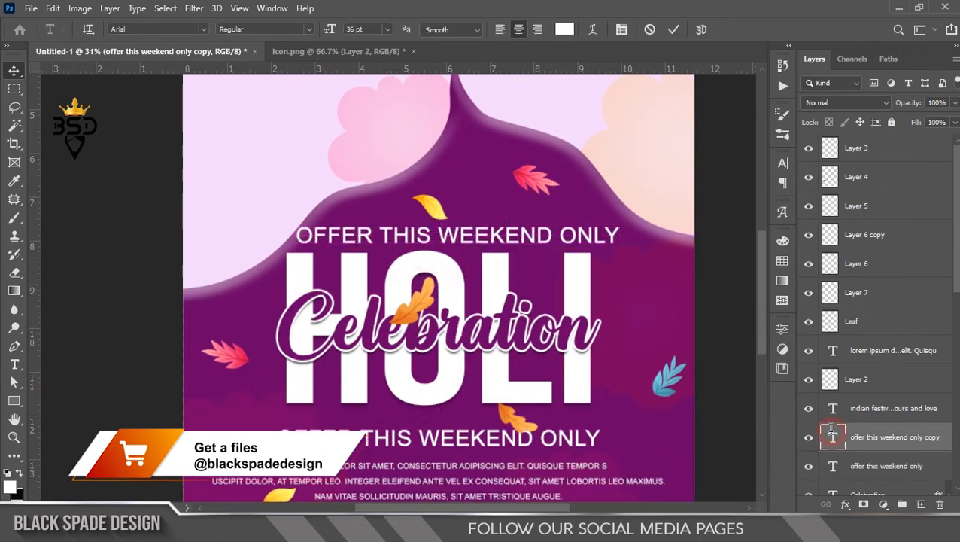
pyautogui.write('hAPPY')
# Set the letter tracking of the HAPPY text to 160.
pyautogui.hotkey('ctrl', 'a')
pyautogui.click(621, 30)
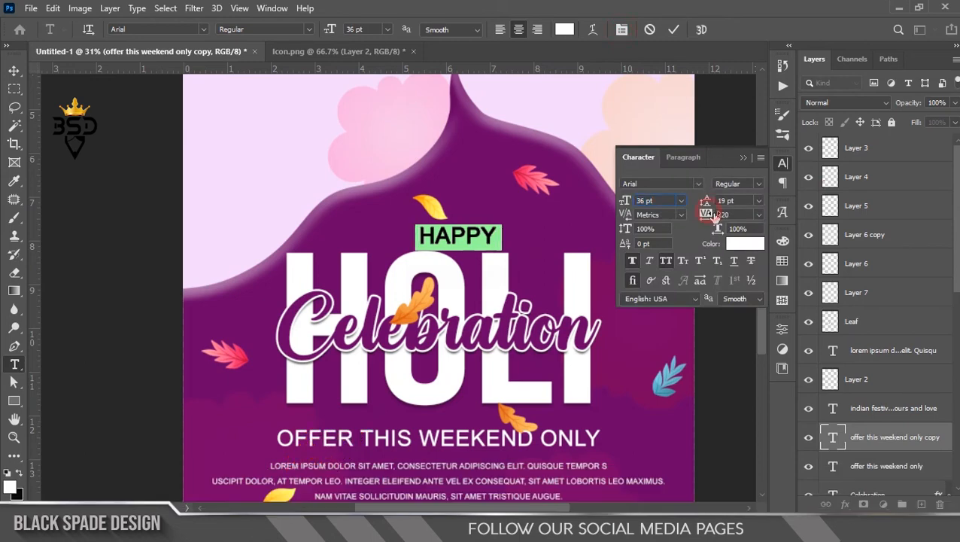
pyautogui.click(672, 30)
# Move the HAPPY text to the centre above the HOLI title and nudge it slightly up.
pyautogui.press('v')
pyautogui.scroll(2, 479, 240)
pyautogui.moveTo(472, 236); pyautogui.dragTo(446, 236)
pyautogui.scroll(-5, 500, 251)
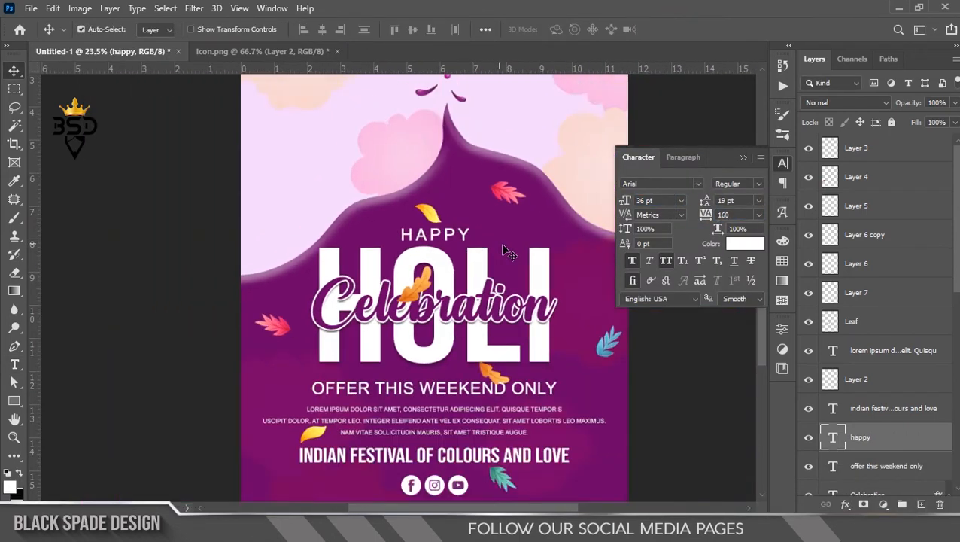
pyautogui.press('Right')
pyautogui.press('Right')
pyautogui.press('Right')
pyautogui.press('Right')
pyautogui.press('Right')
pyautogui.press('Right')
pyautogui.press('Up')
pyautogui.press('Up')
pyautogui.press('Up')
pyautogui.press('Up')
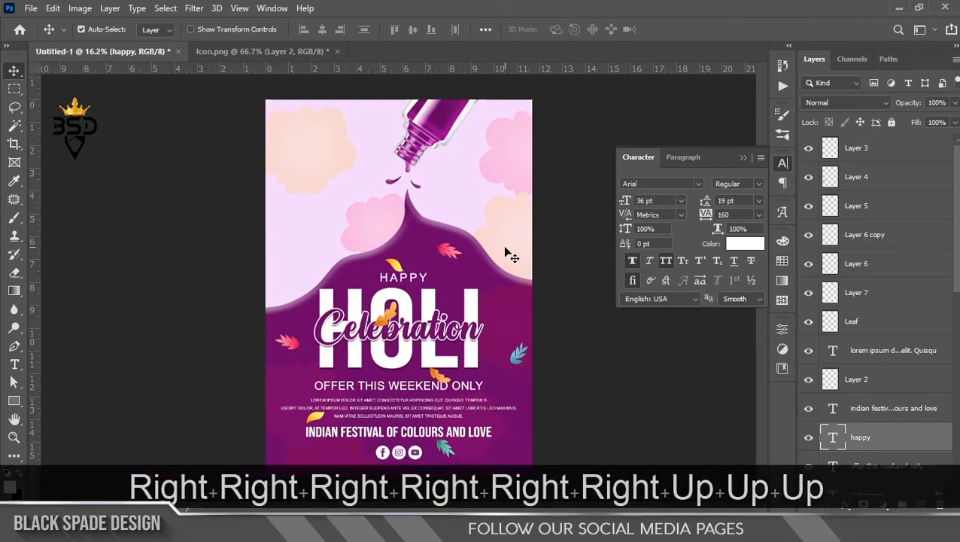
# Nudge the yellow leaf on Layer 6 copy upward, clear of the HAPPY text.
pyautogui.scroll(2, 403, 275)
pyautogui.rightClick(399, 261)
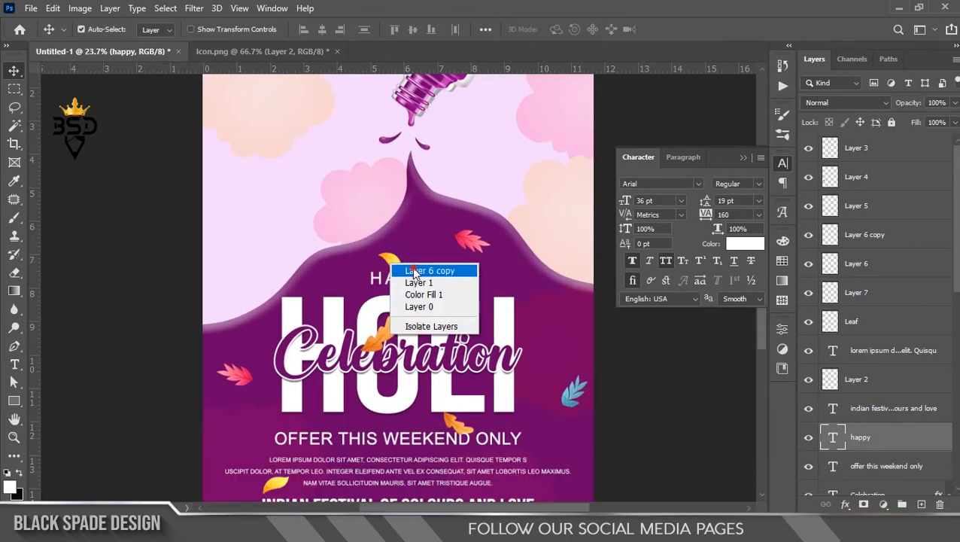
pyautogui.click(414, 271)
pyautogui.press('Up')
pyautogui.scroll(-3, 421, 273)
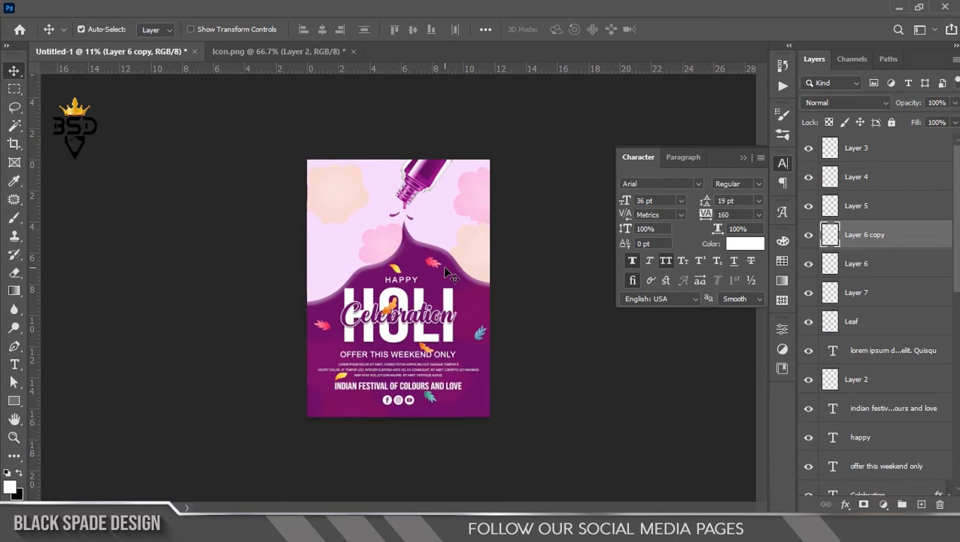
pyautogui.scroll(1, 448, 280)
pyautogui.click(745, 160)
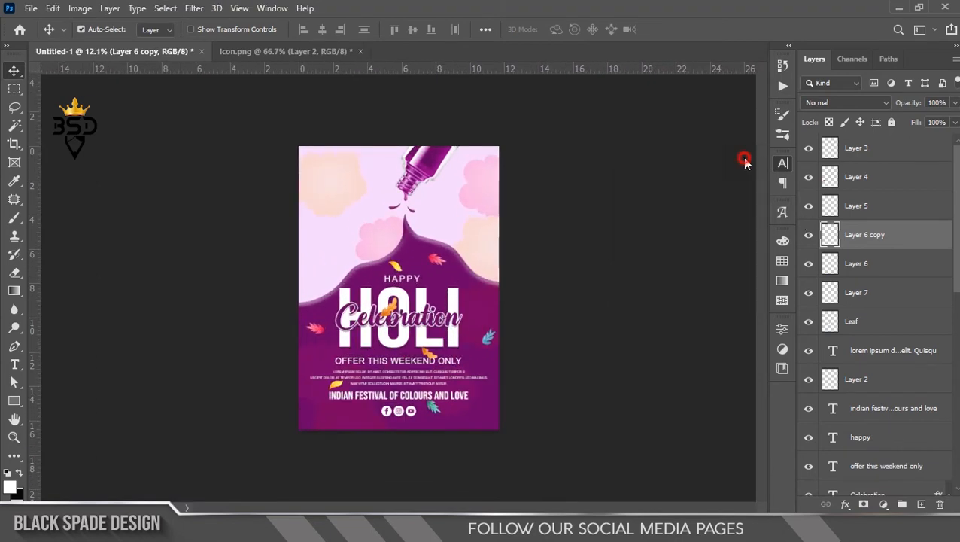
# Add a new layer above Layer 3, fill it with black and set its fill to 0%.
pyautogui.click(925, 144)
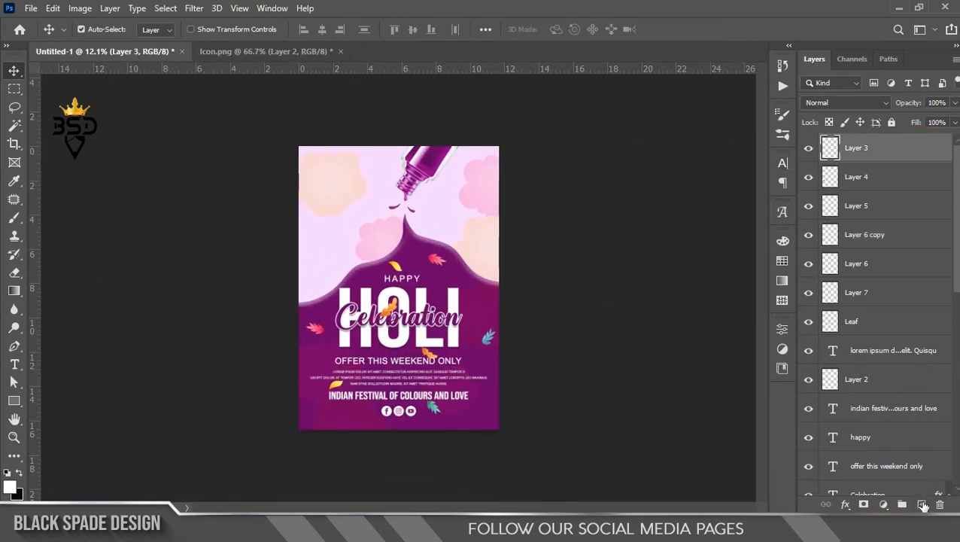
pyautogui.click(923, 504)
pyautogui.hotkey('ctrl', 'BackSpace')
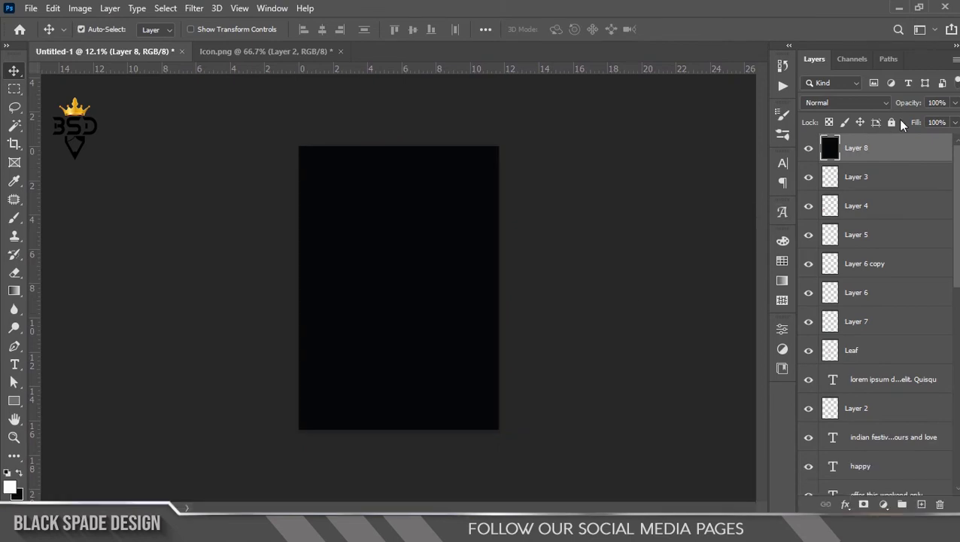
pyautogui.moveTo(709, 124); pyautogui.dragTo(706, 124)
# Give the new top layer a white inside Stroke of 60 px as a poster border.
pyautogui.click(846, 505)
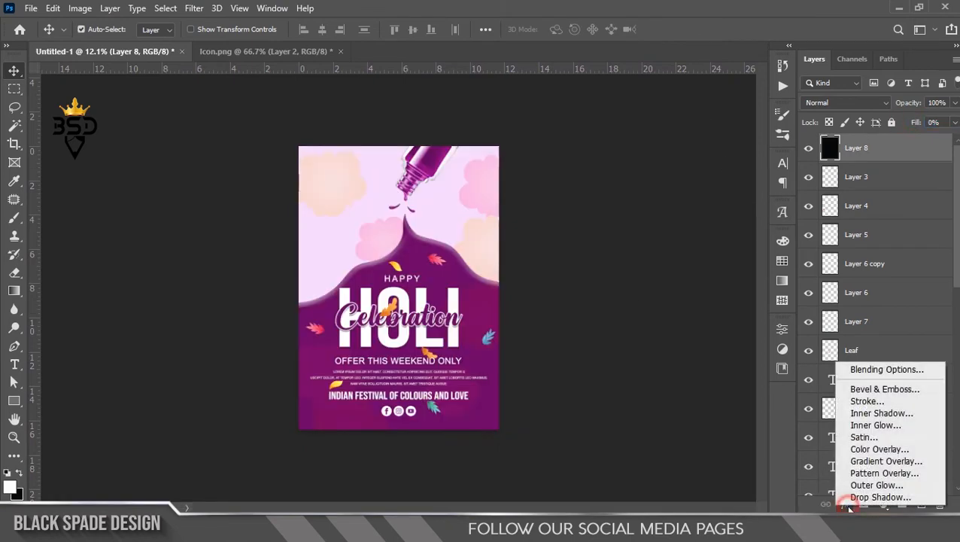
pyautogui.click(858, 400)
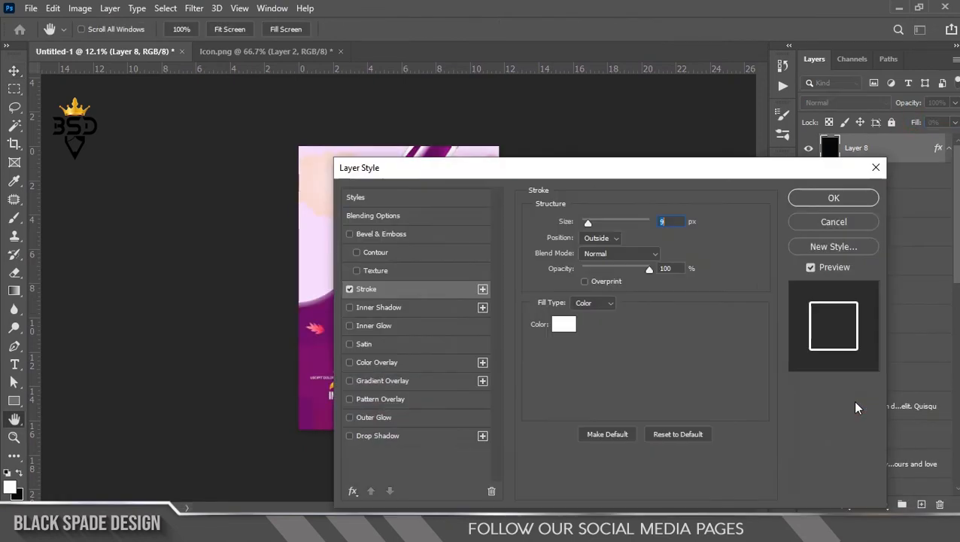
pyautogui.moveTo(526, 177); pyautogui.dragTo(608, 176)
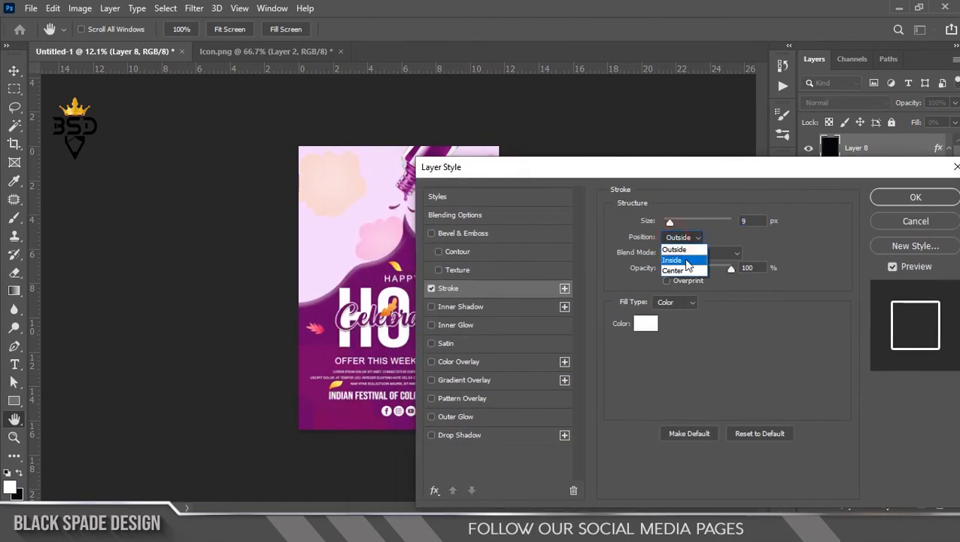
pyautogui.click(686, 260)
pyautogui.write('60')
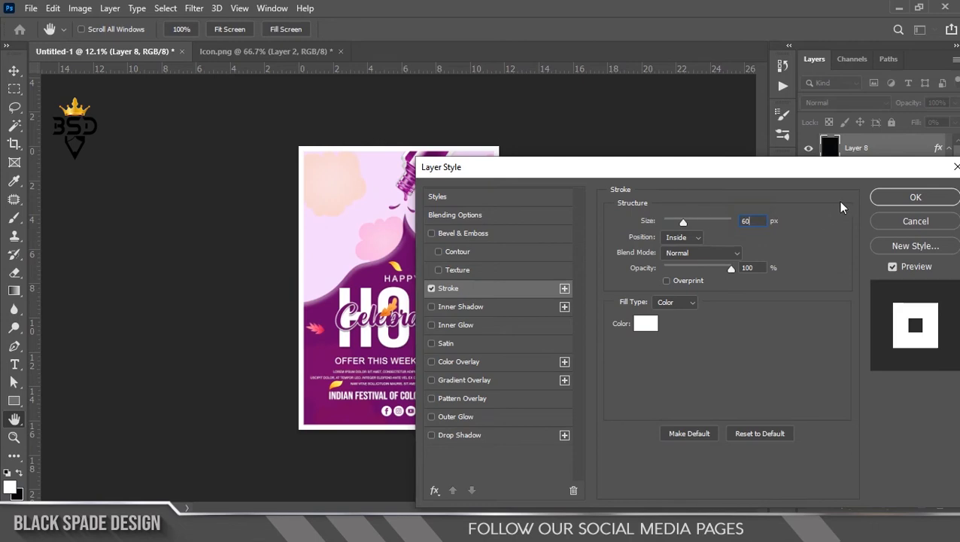
pyautogui.click(916, 197)
pyautogui.press('z')
pyautogui.rightClick(372, 202)
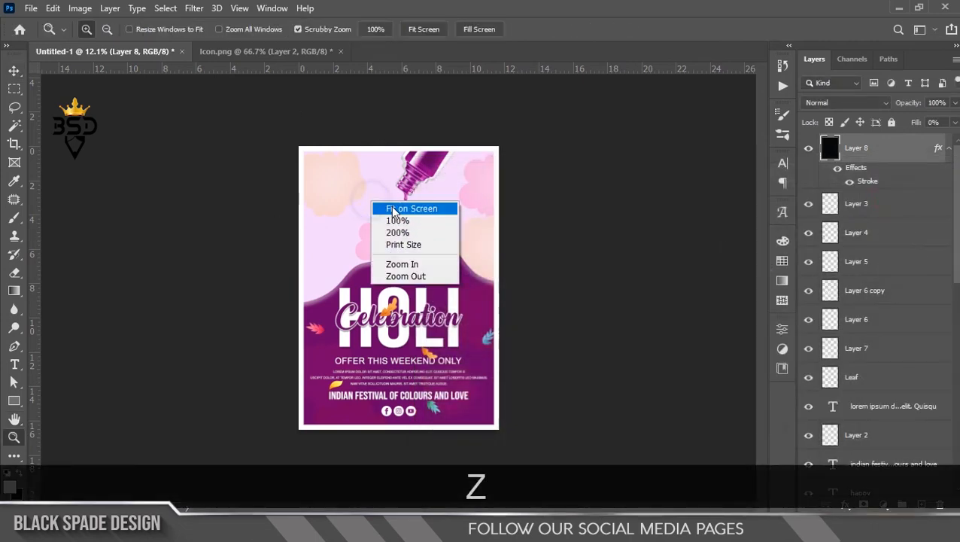
pyautogui.click(393, 210)
pyautogui.press('v')
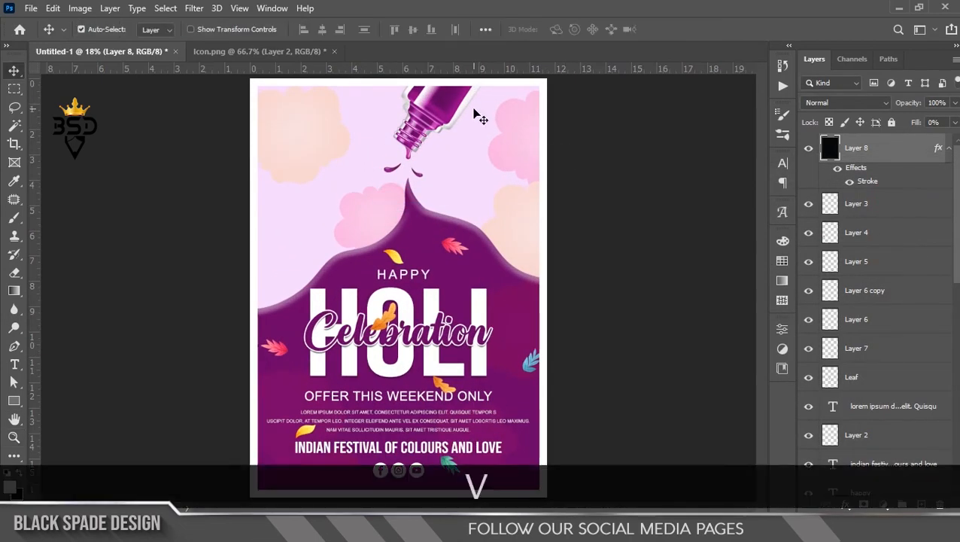
# Select the Nail Glass bottle layer, check it by toggling its visibility, and run the Laconic Long Shadow action Shadow Down on it.
pyautogui.scroll(6, 468, 128)
pyautogui.press('space')
pyautogui.moveTo(444, 136); pyautogui.dragTo(445, 247)
pyautogui.rightClick(403, 186)
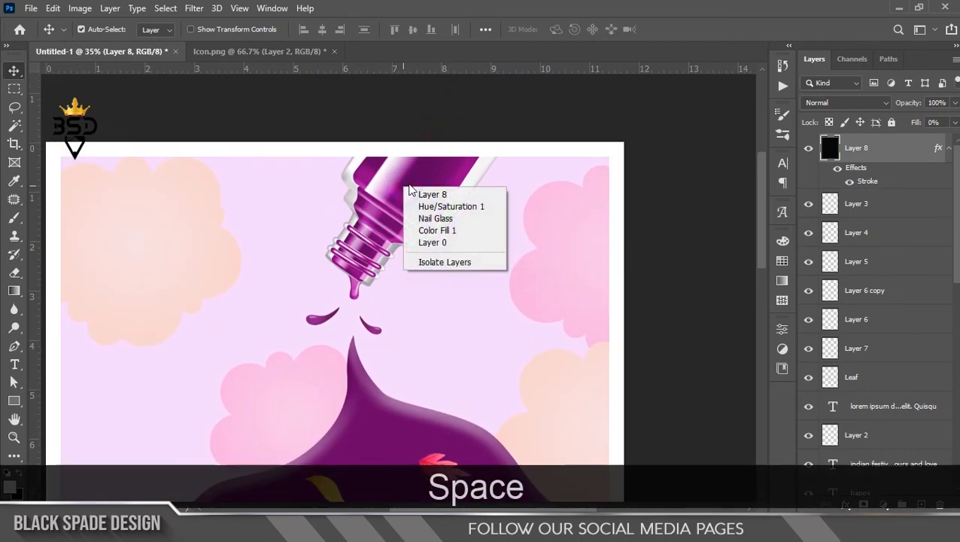
pyautogui.click(432, 218)
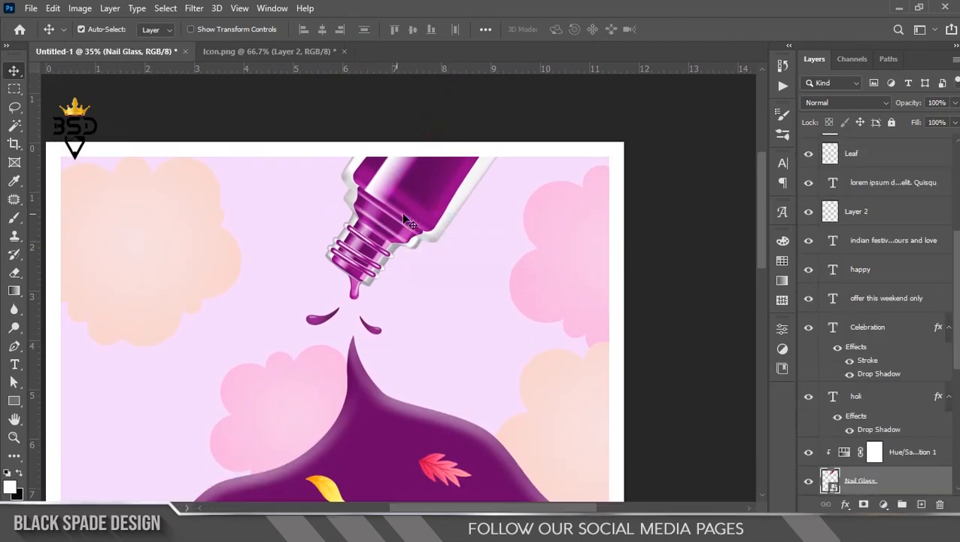
pyautogui.scroll(-5, 957, 336)
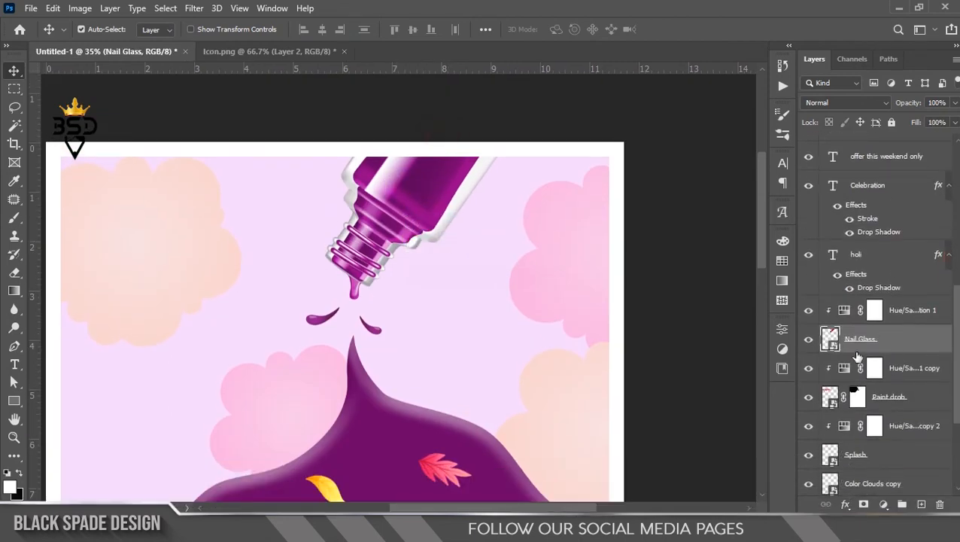
pyautogui.click(810, 343)
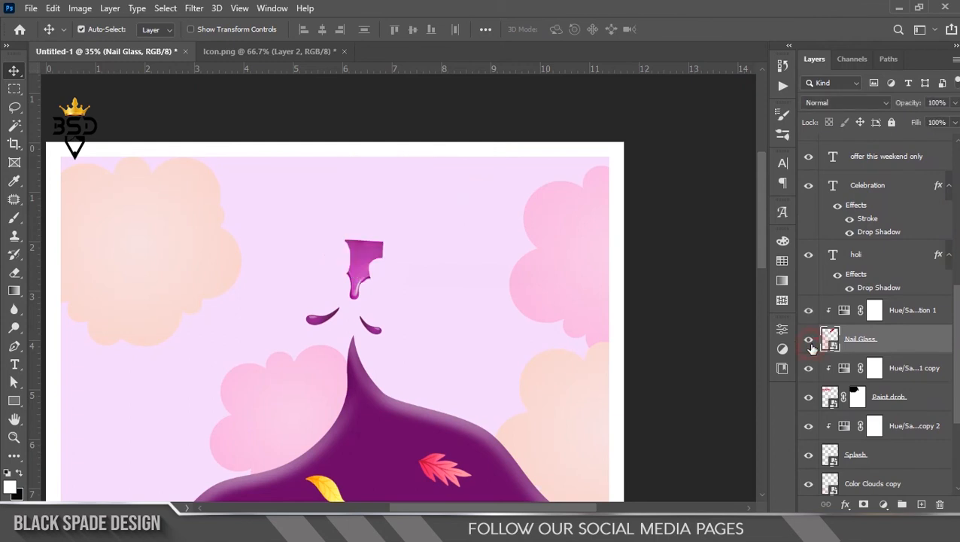
pyautogui.click(810, 343)
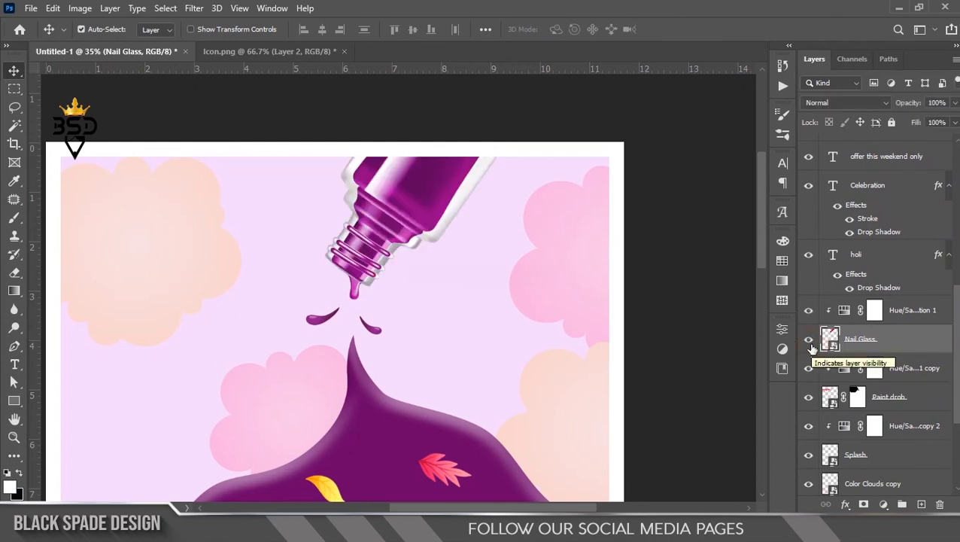
pyautogui.click(783, 86)
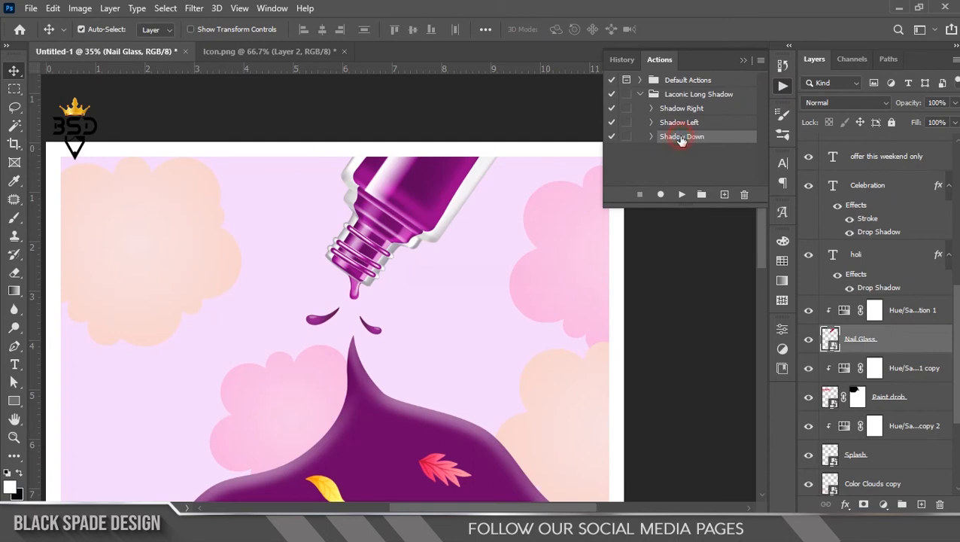
pyautogui.click(684, 196)
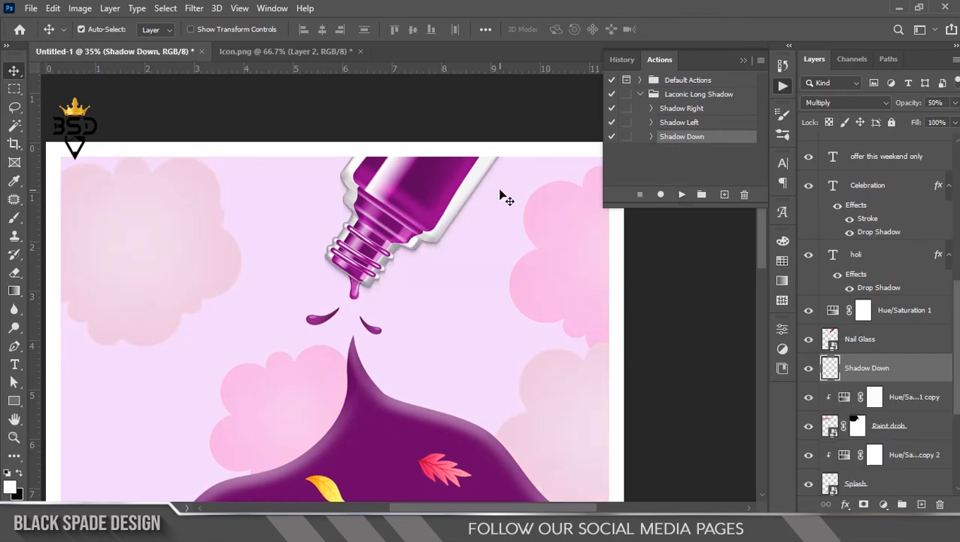
# Set the opacity of the bottle's Shadow Down layer to 30%.
pyautogui.scroll(2, 408, 199)
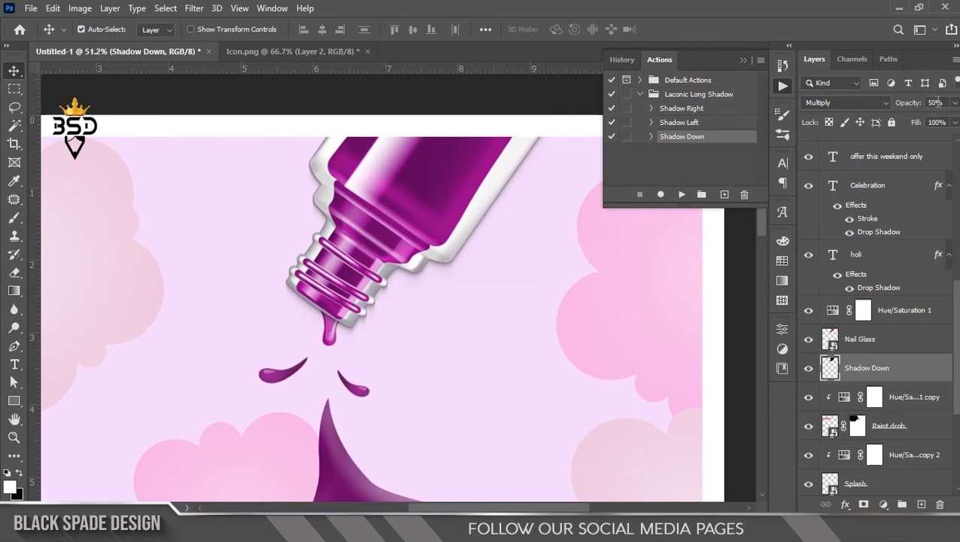
pyautogui.write('0')
pyautogui.press('Return')
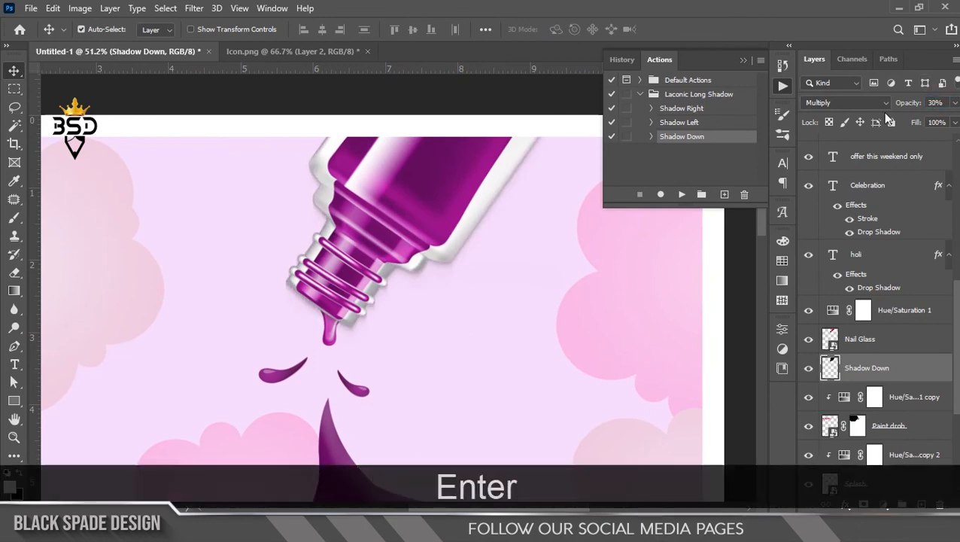
pyautogui.scroll(-4, 482, 274)
pyautogui.scroll(-2, 477, 268)
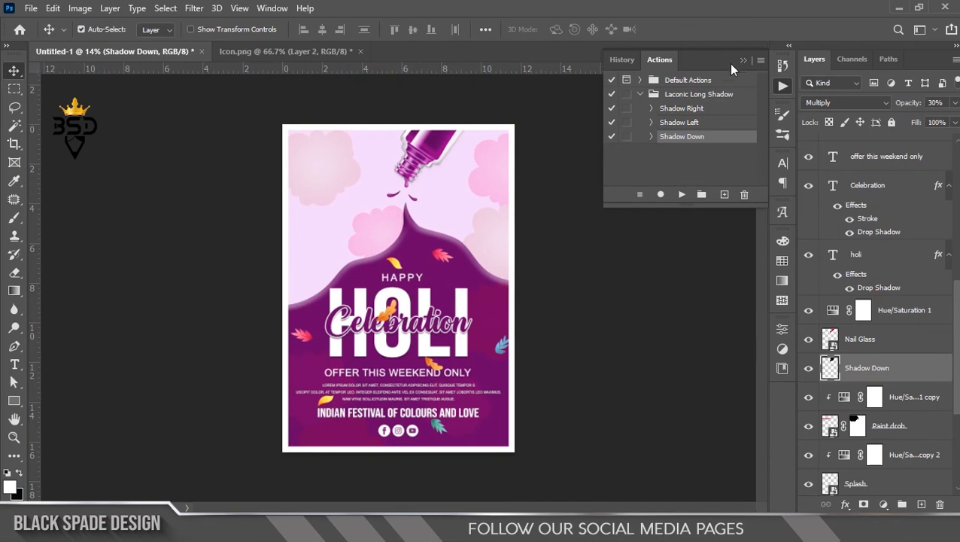
pyautogui.click(743, 60)
pyautogui.press('z')
pyautogui.rightClick(379, 193)
pyautogui.click(425, 214)
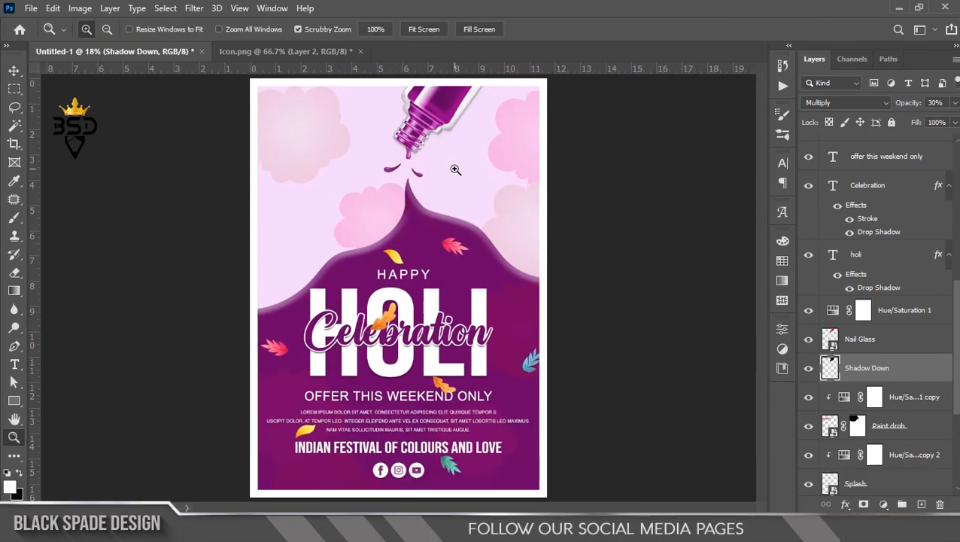
pyautogui.press('v')
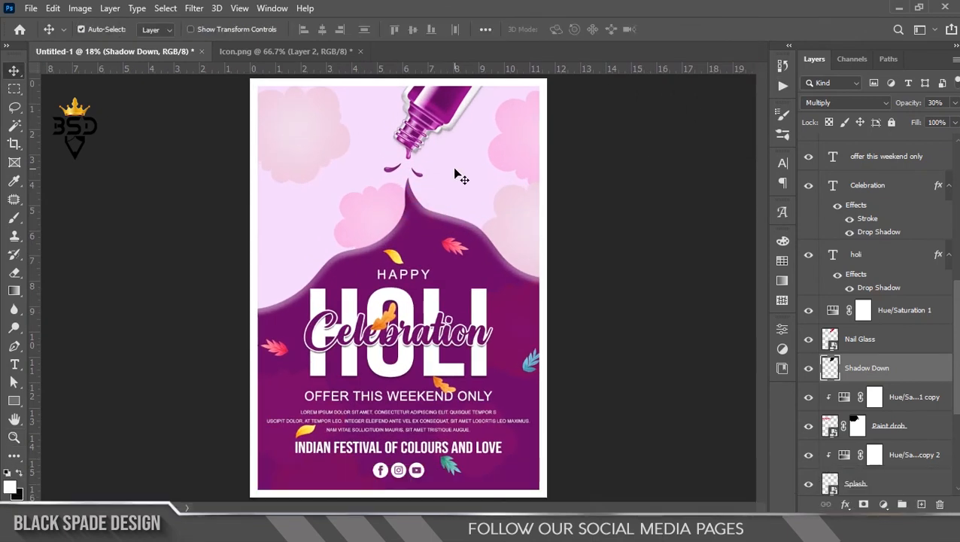